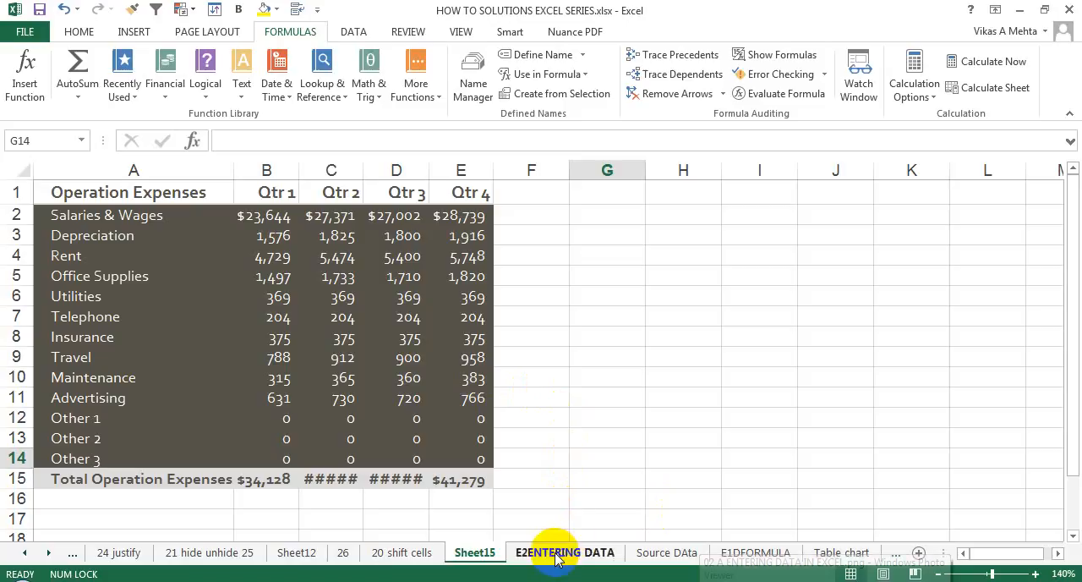
# Step: Switch to the E2ENTERING DATA worksheet and magnify it to 240%
pyautogui.click(557, 554)
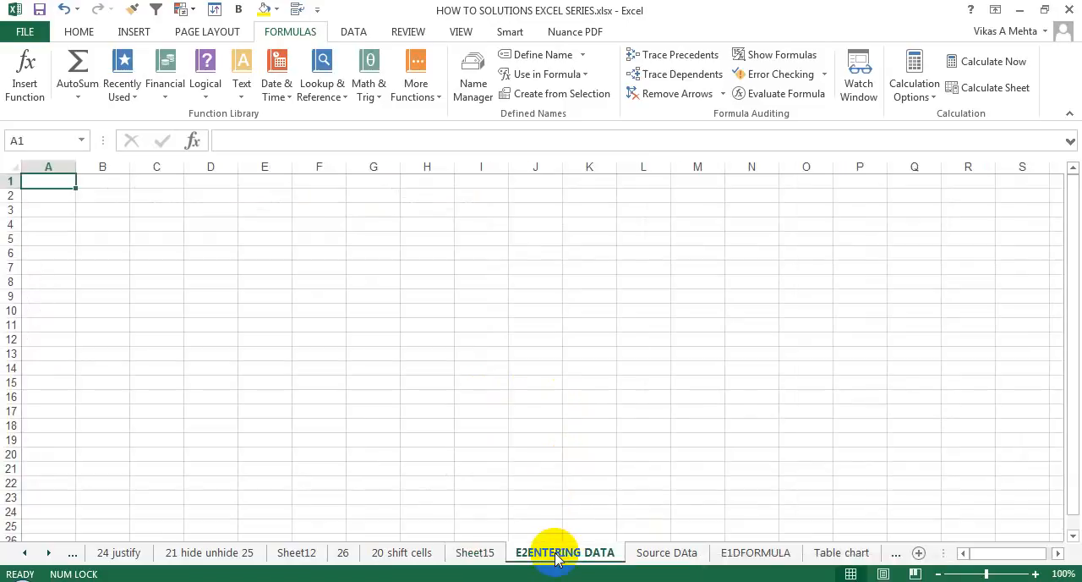
pyautogui.click(62, 201)
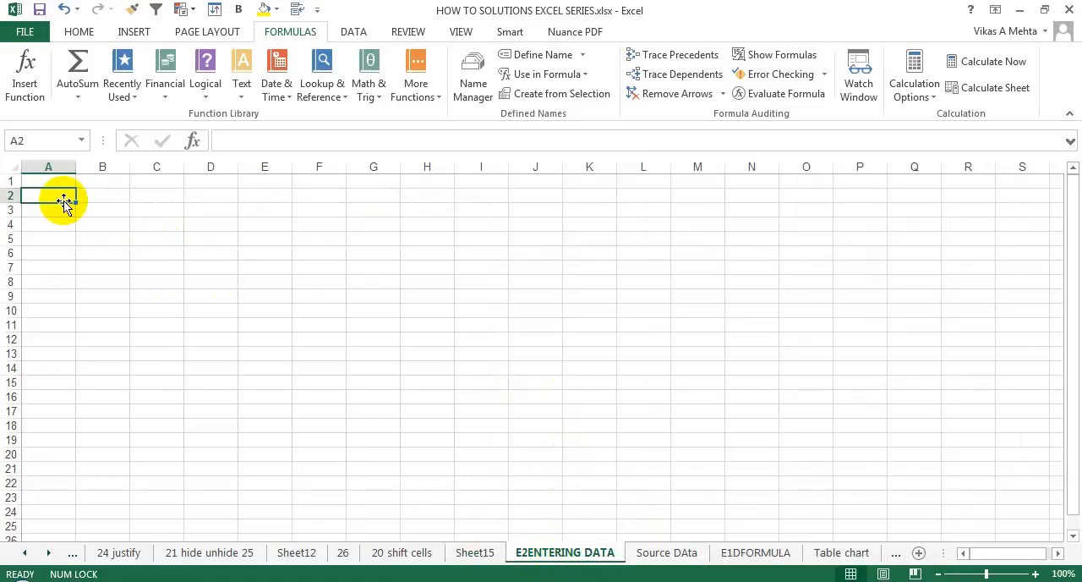
pyautogui.click(1036, 574)
pyautogui.click(1036, 574)
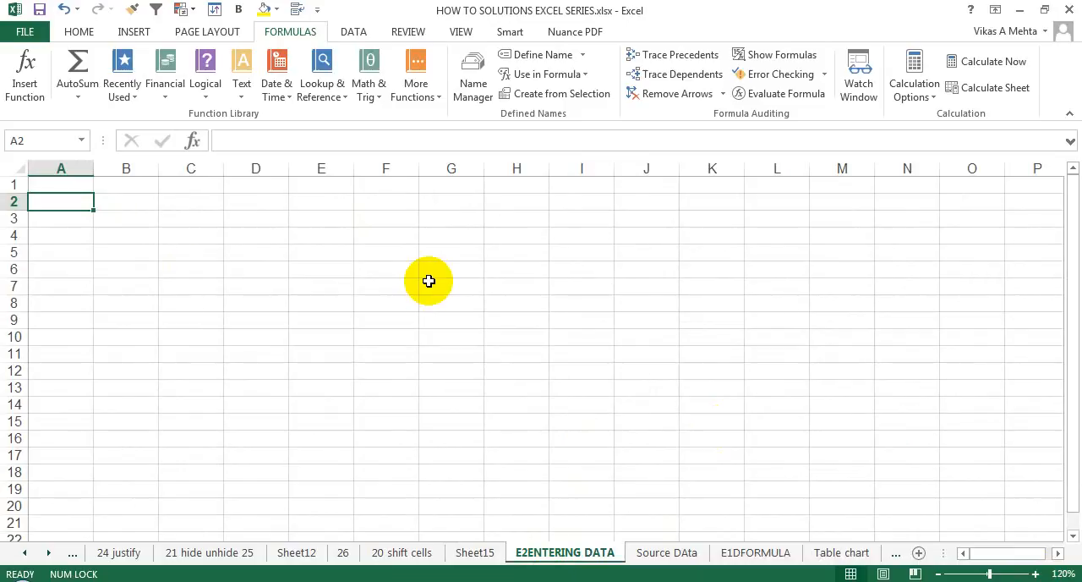
pyautogui.click(429, 280)
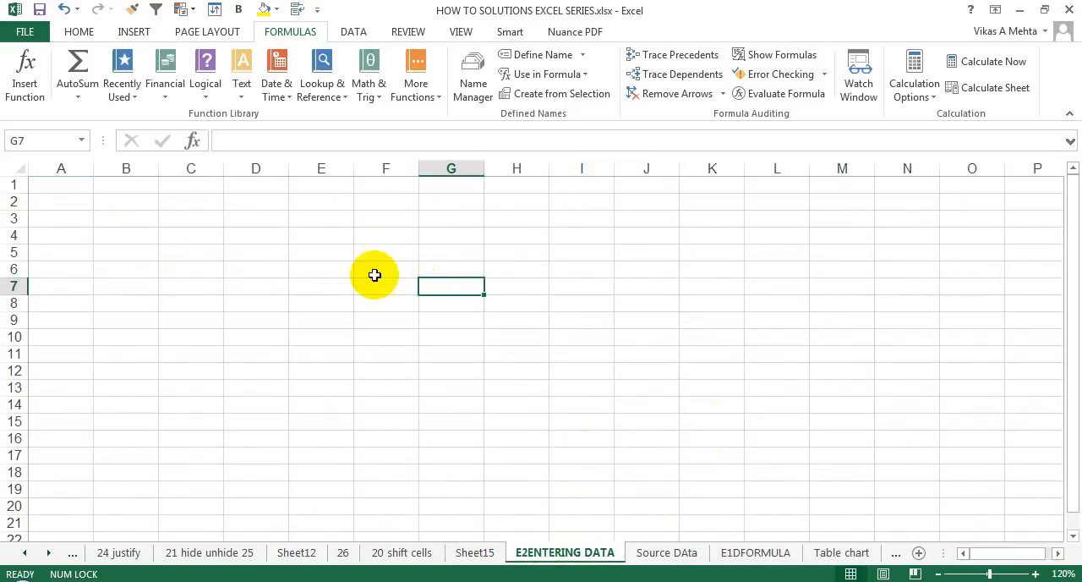
pyautogui.click(337, 258)
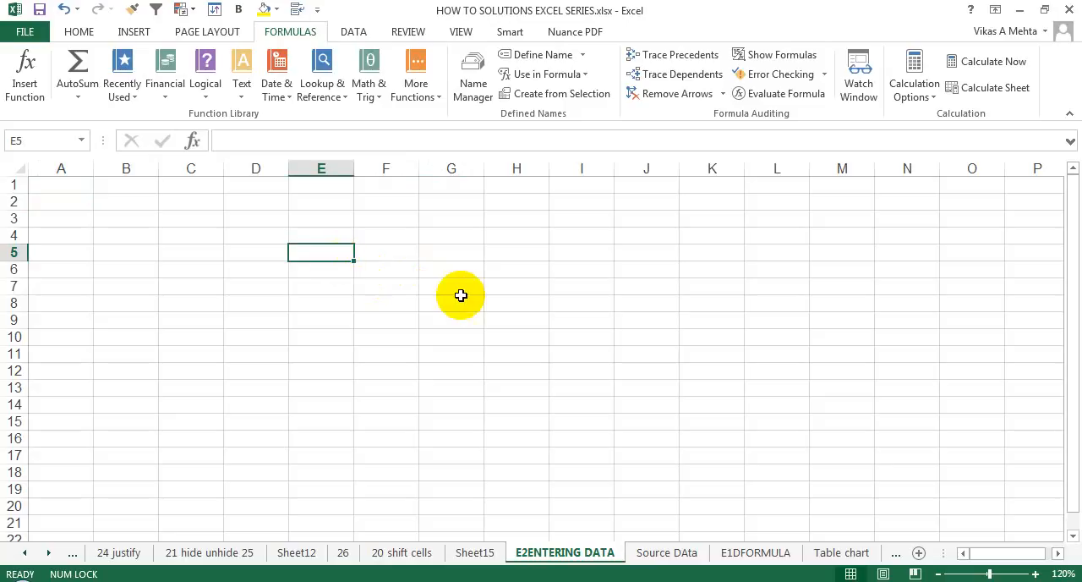
pyautogui.click(1035, 574)
pyautogui.click(1036, 575)
pyautogui.click(1036, 574)
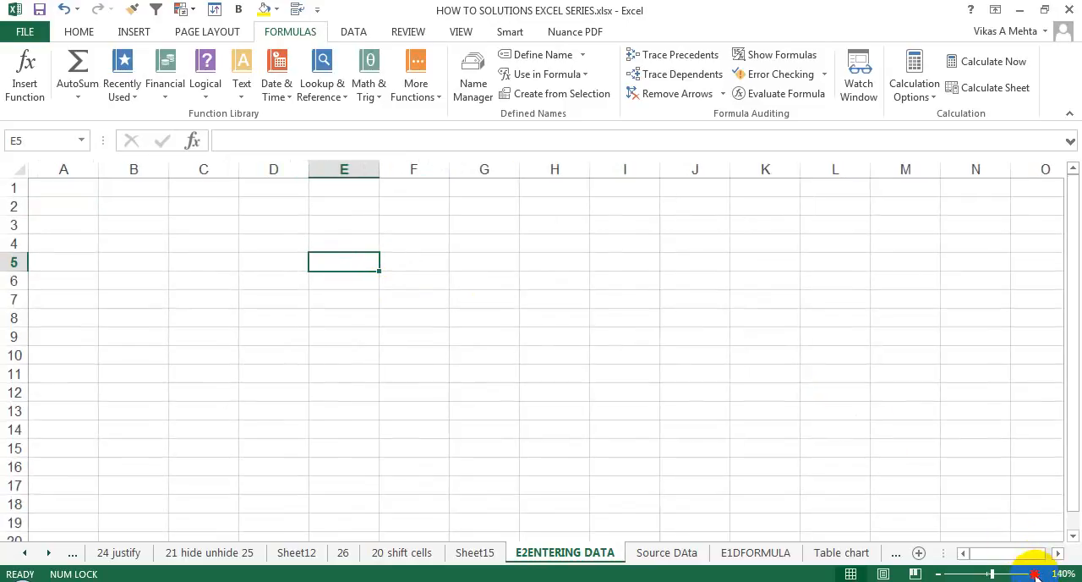
pyautogui.click(1036, 574)
pyautogui.click(1036, 574)
pyautogui.doubleClick(1036, 574)
pyautogui.click(1036, 575)
pyautogui.doubleClick(1036, 574)
pyautogui.doubleClick(1036, 575)
# Step: Enter the text "Person" in cell A2
pyautogui.click(156, 241)
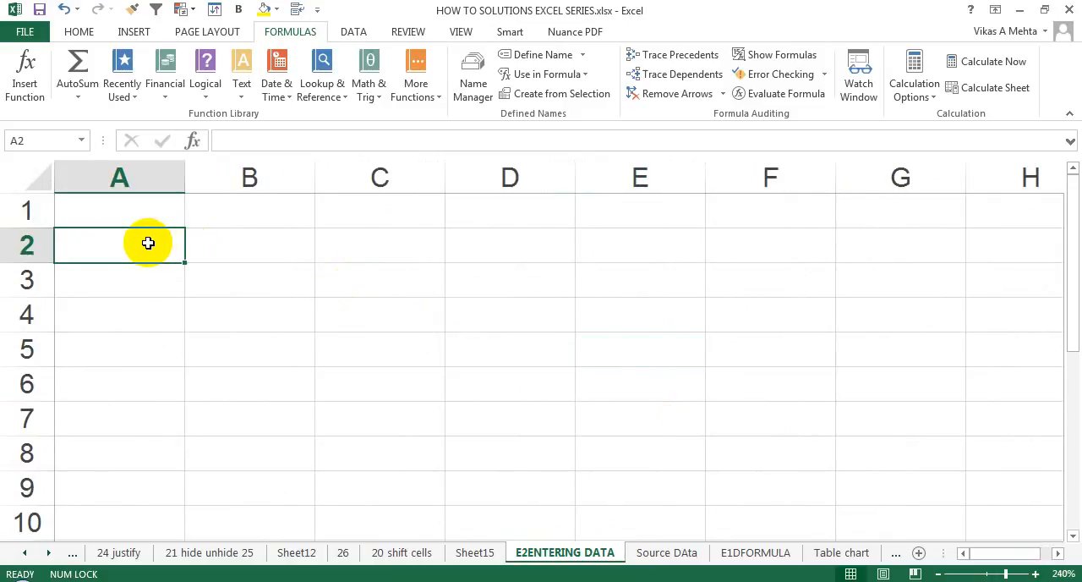
pyautogui.write('p')
pyautogui.press('BackSpace')
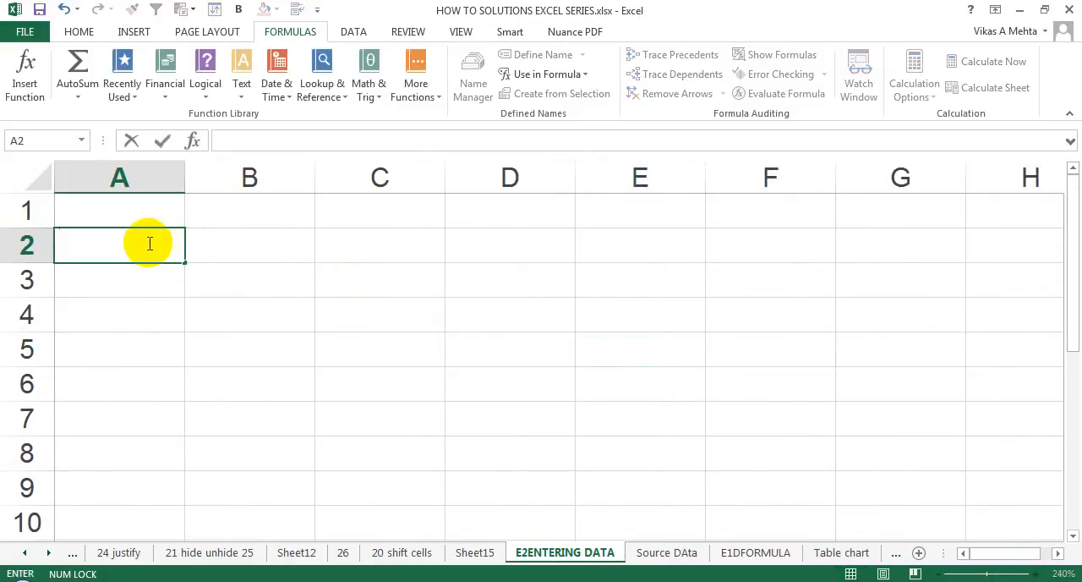
pyautogui.write('Perso')
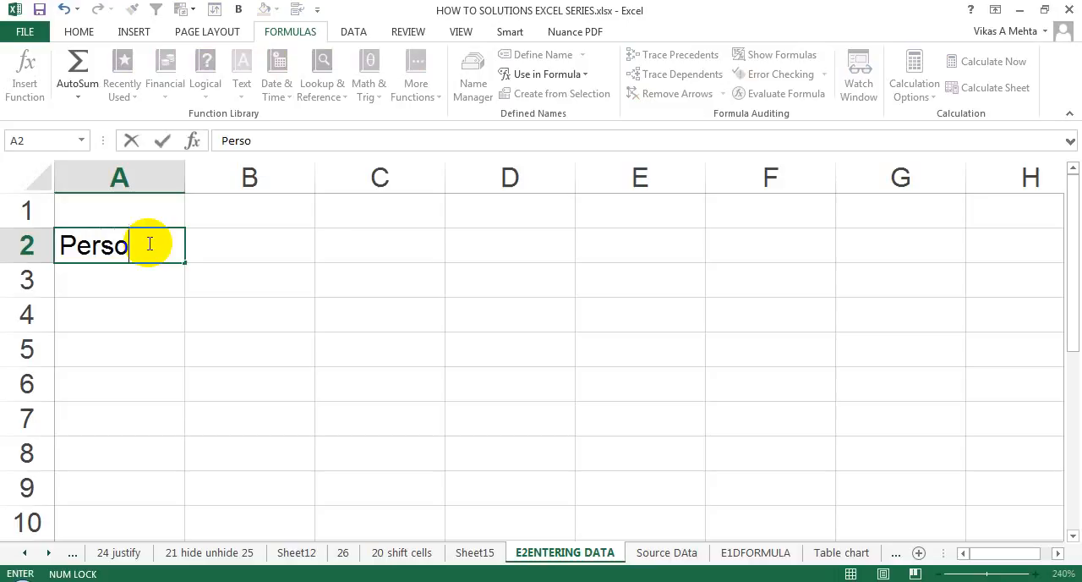
pyautogui.write('n')
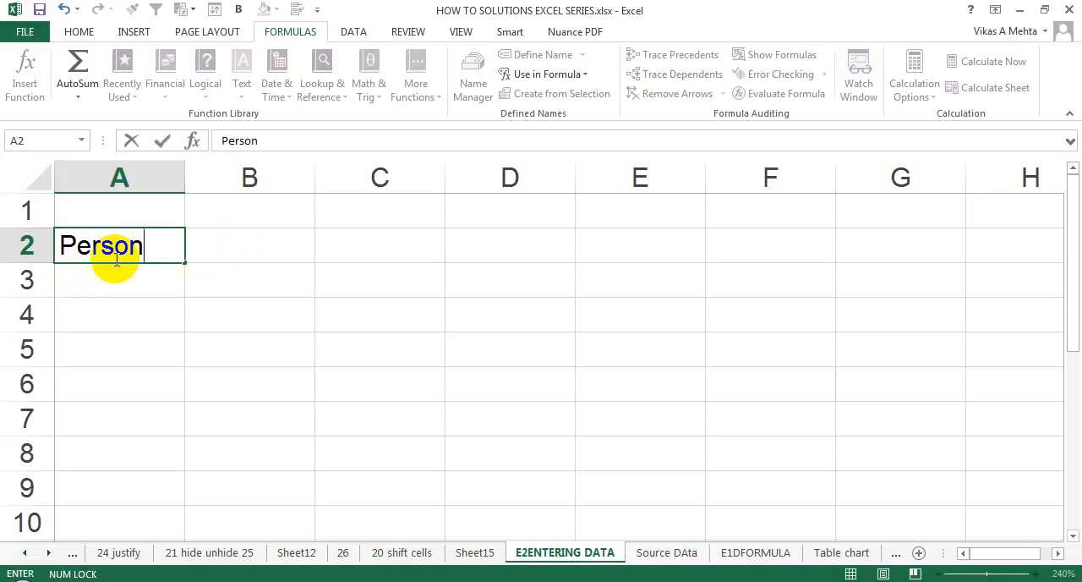
pyautogui.press('Return')
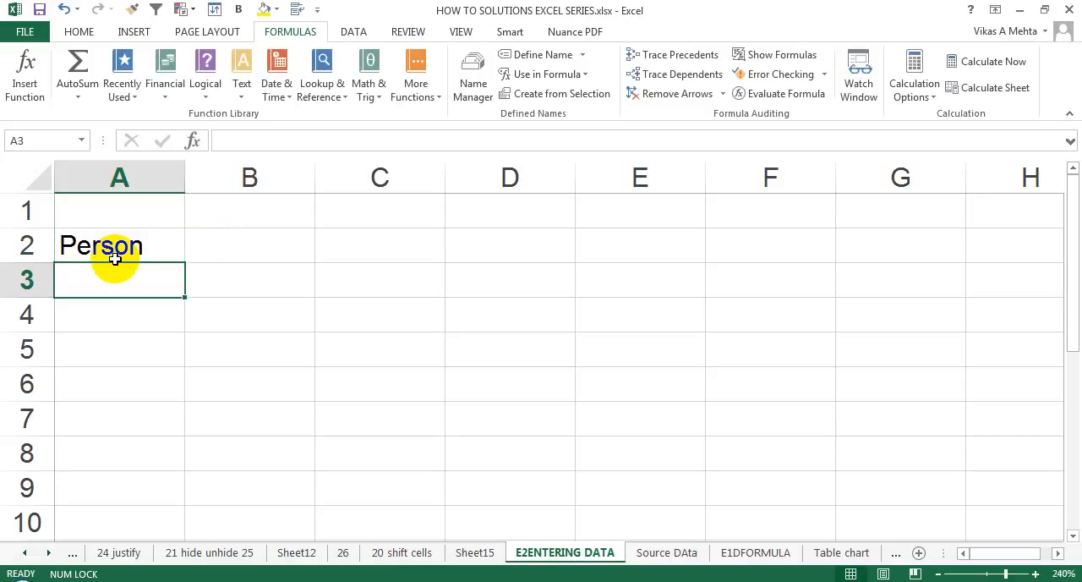
# Step: Enter the text "Sales" in cell A3
pyautogui.write('Sales')
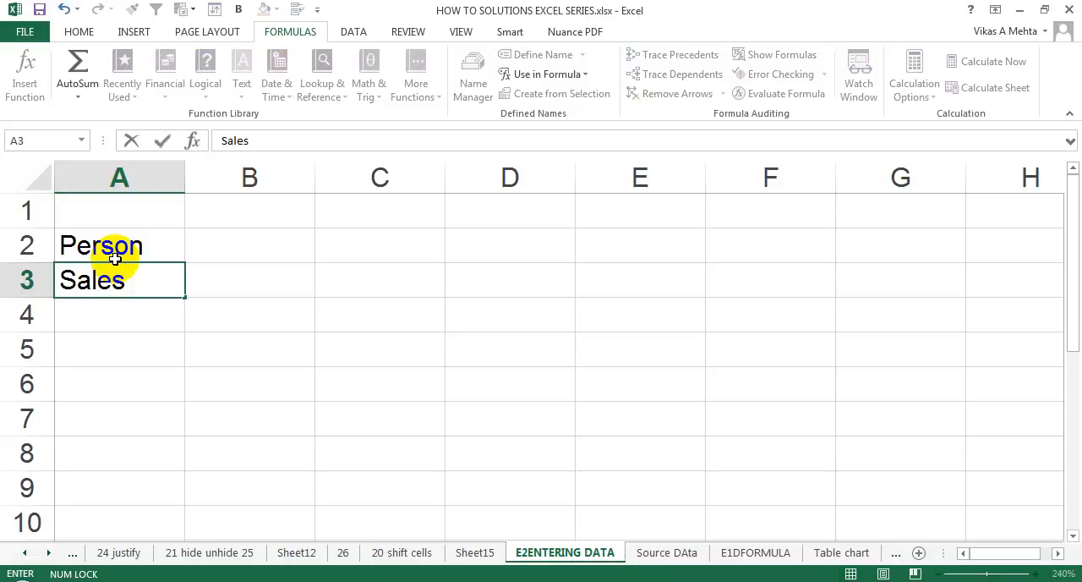
pyautogui.write('sdf')
pyautogui.press('BackSpace')
pyautogui.press('BackSpace')
pyautogui.press('BackSpace')
pyautogui.press('Return')
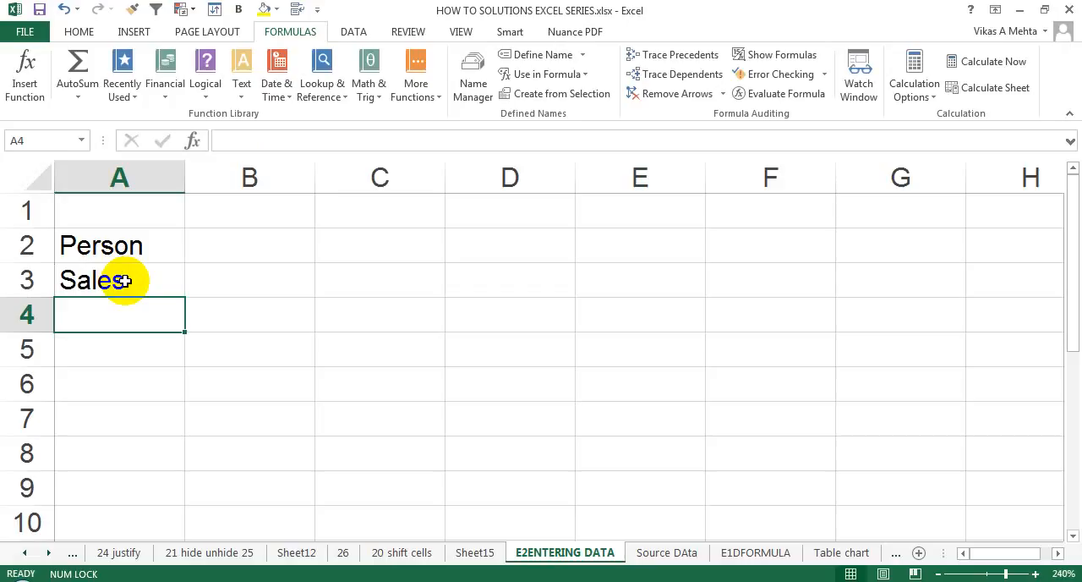
# Step: Edit the existing entry in cell A3 in place, adding the word "year" after "Sales"
pyautogui.click(124, 281)
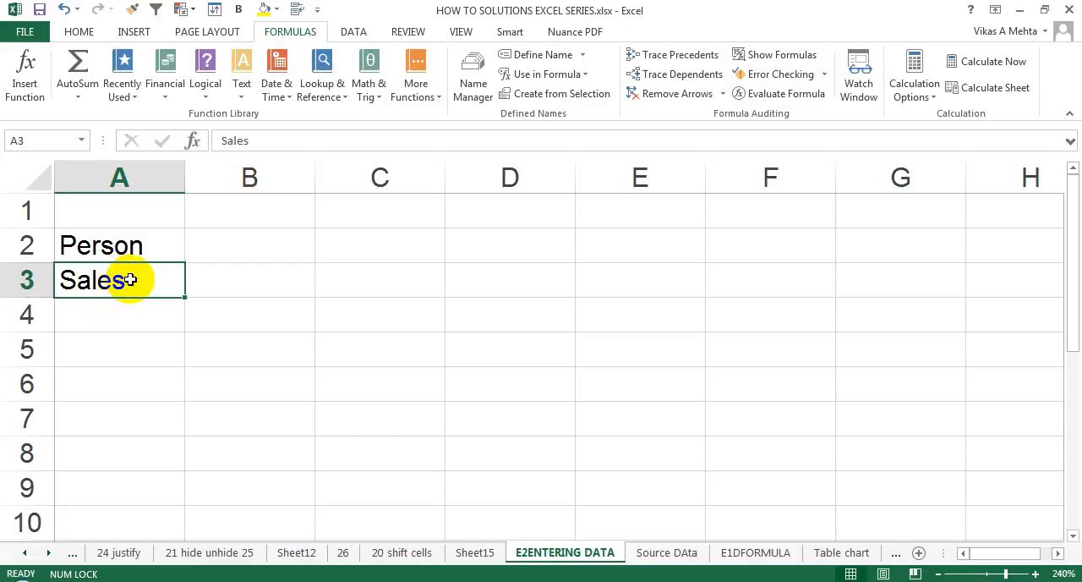
pyautogui.doubleClick(129, 280)
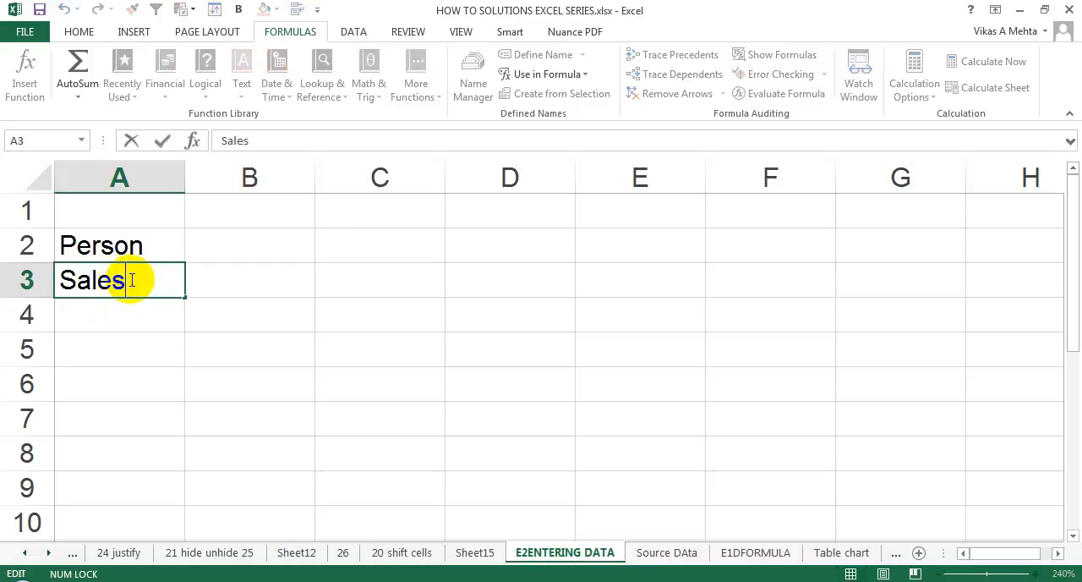
pyautogui.write('yea')
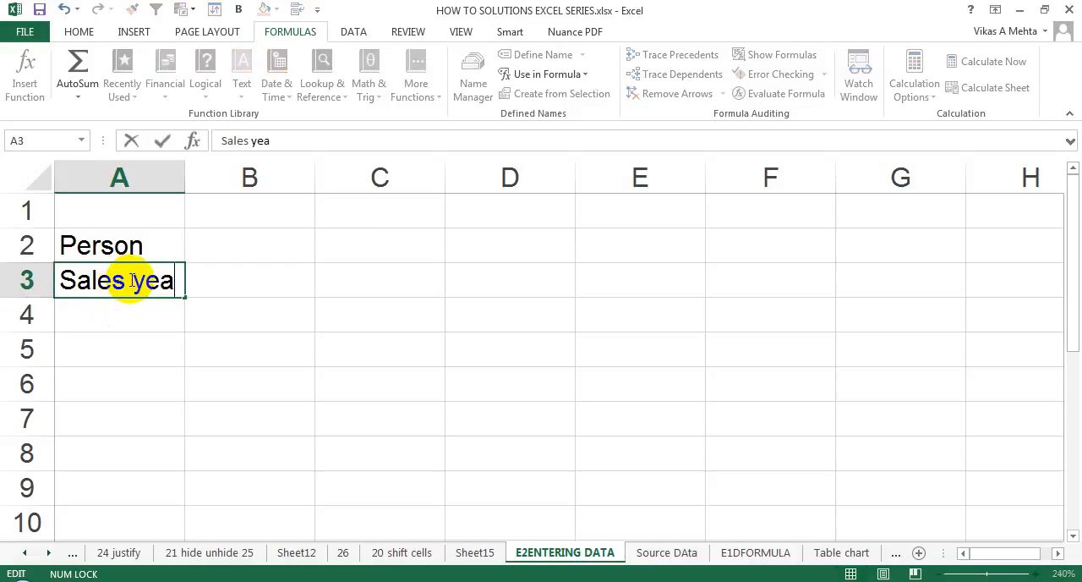
pyautogui.write('r')
pyautogui.press('Return')
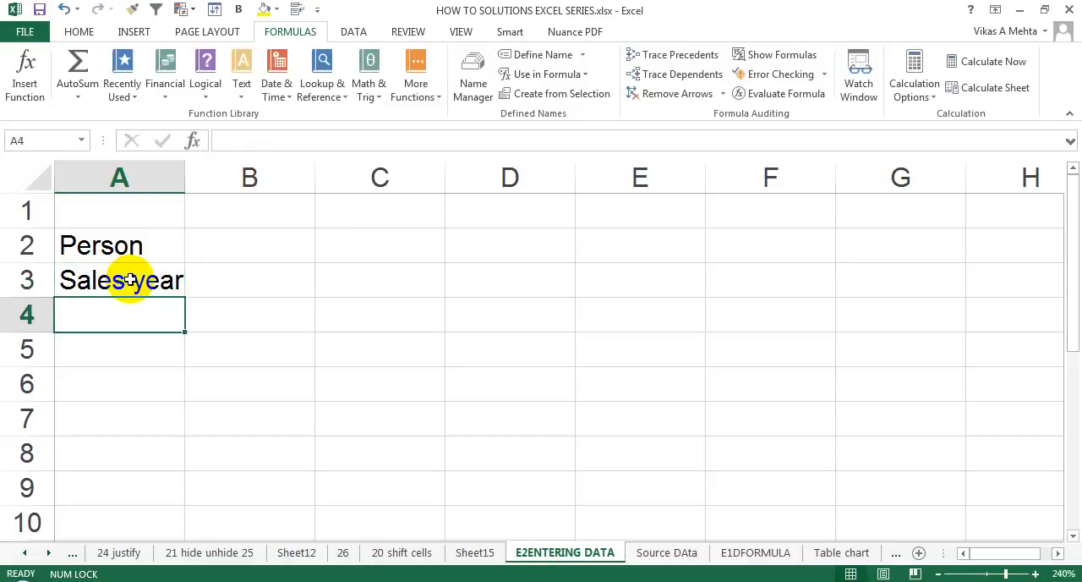
# Step: Remove the word "year" from the entry in cell A3, keeping only "Sales"
pyautogui.click(130, 280)
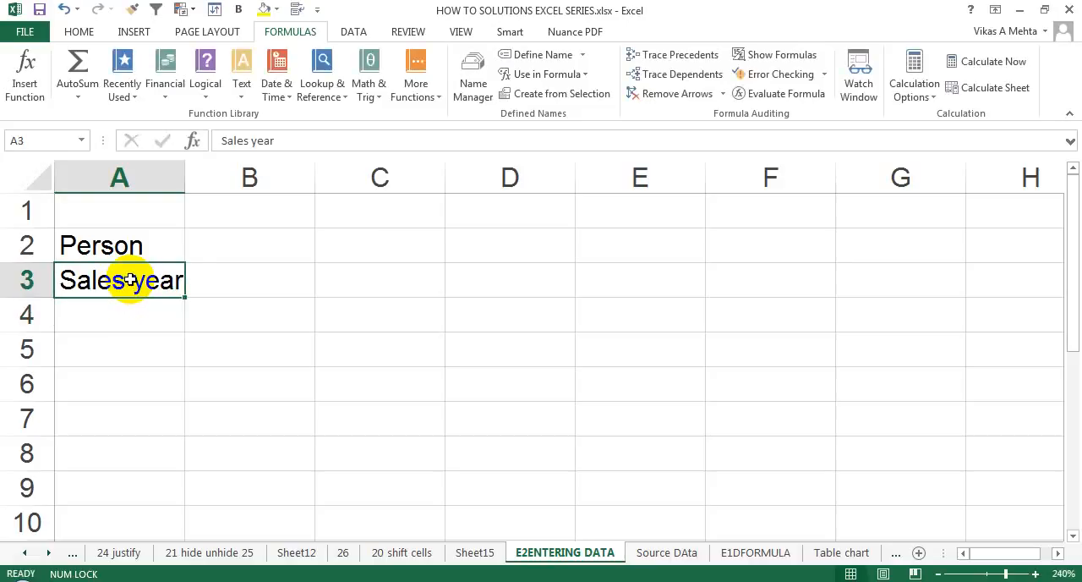
pyautogui.doubleClick(130, 280)
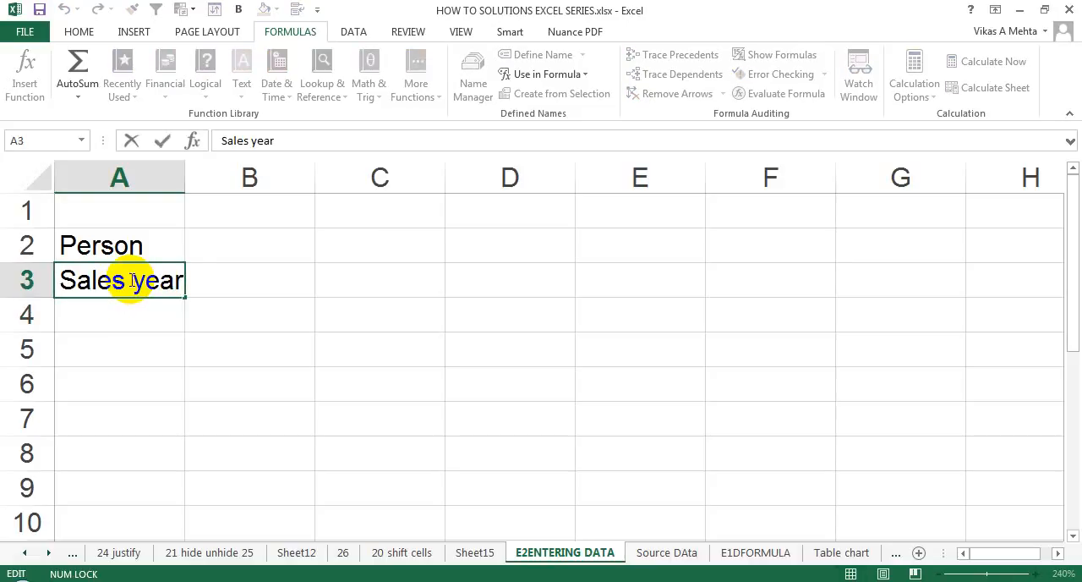
pyautogui.press('BackSpace')
pyautogui.press('BackSpace')
pyautogui.press('BackSpace')
pyautogui.press('BackSpace')
pyautogui.press('BackSpace')
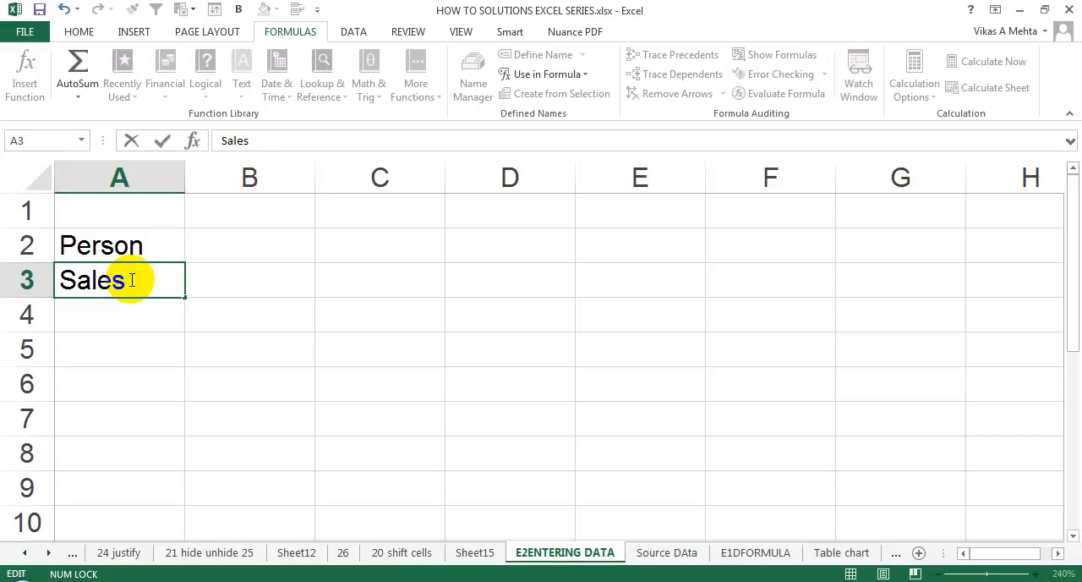
pyautogui.press('Return')
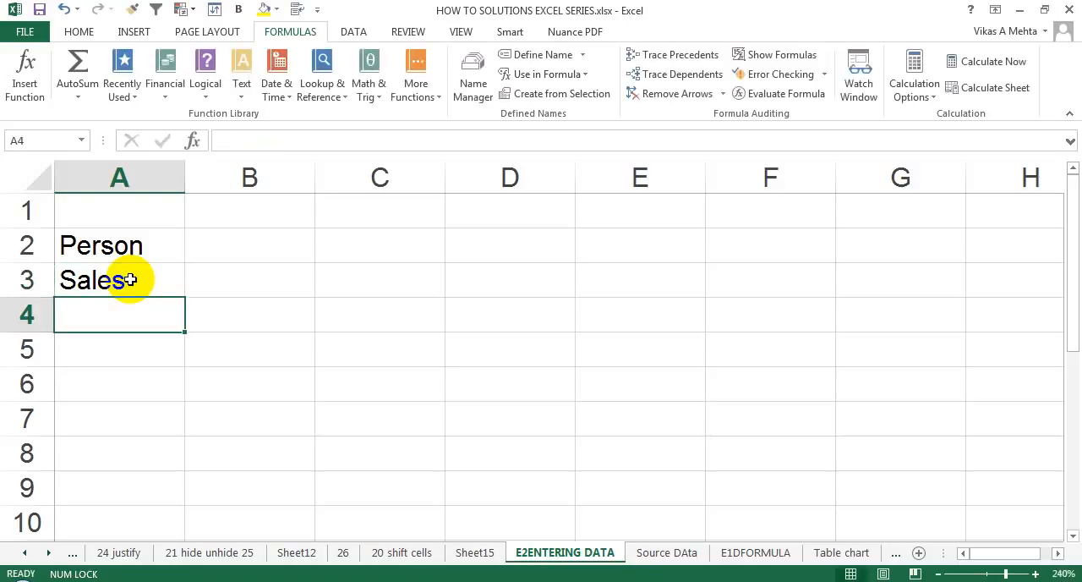
# Step: Edit cell A3 in place and erase the word "Sales" from it
pyautogui.doubleClick(129, 280)
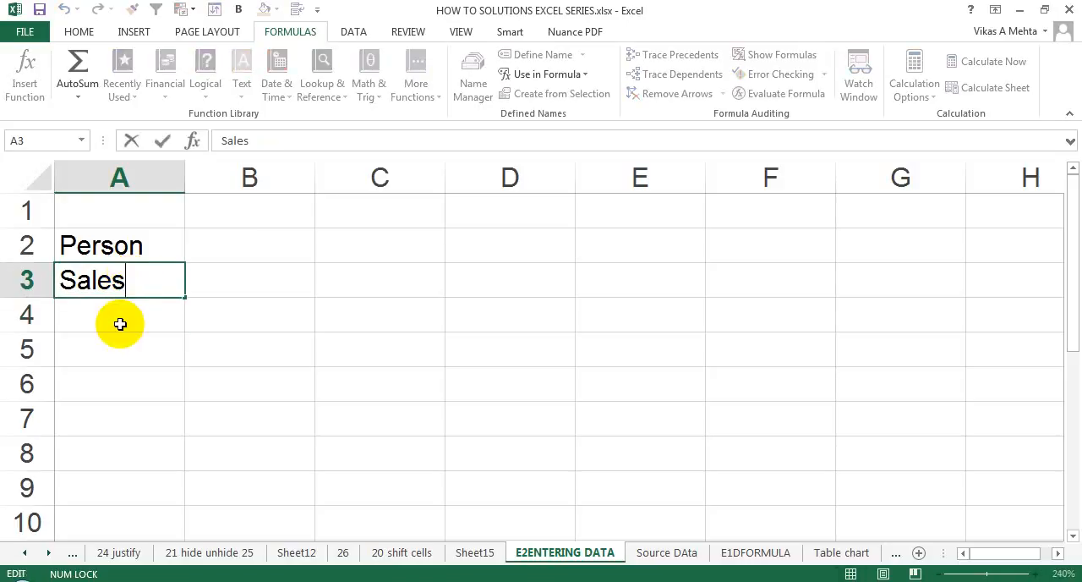
pyautogui.press('Return')
pyautogui.click(119, 282)
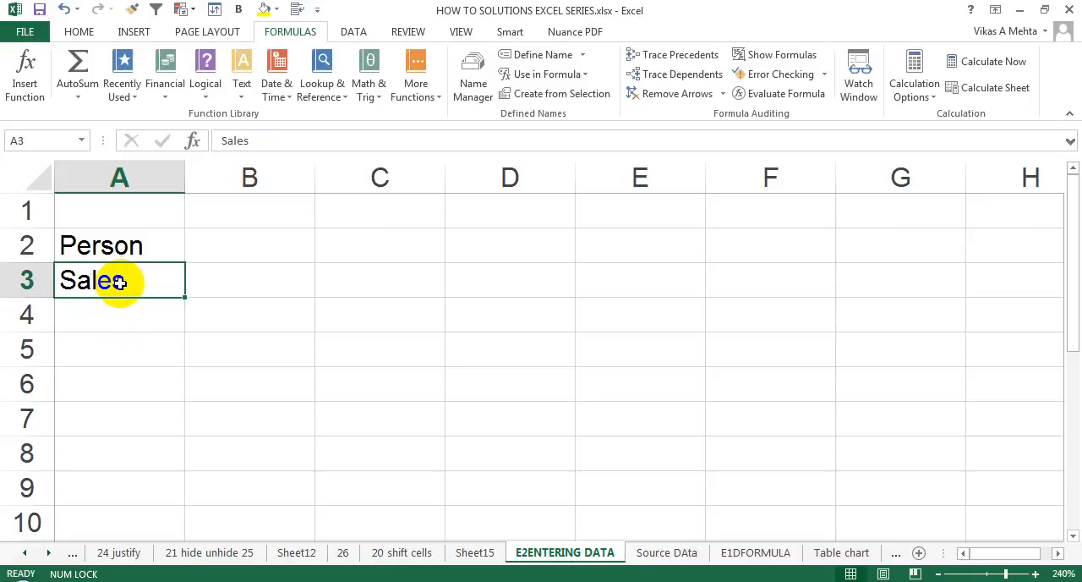
pyautogui.doubleClick(126, 281)
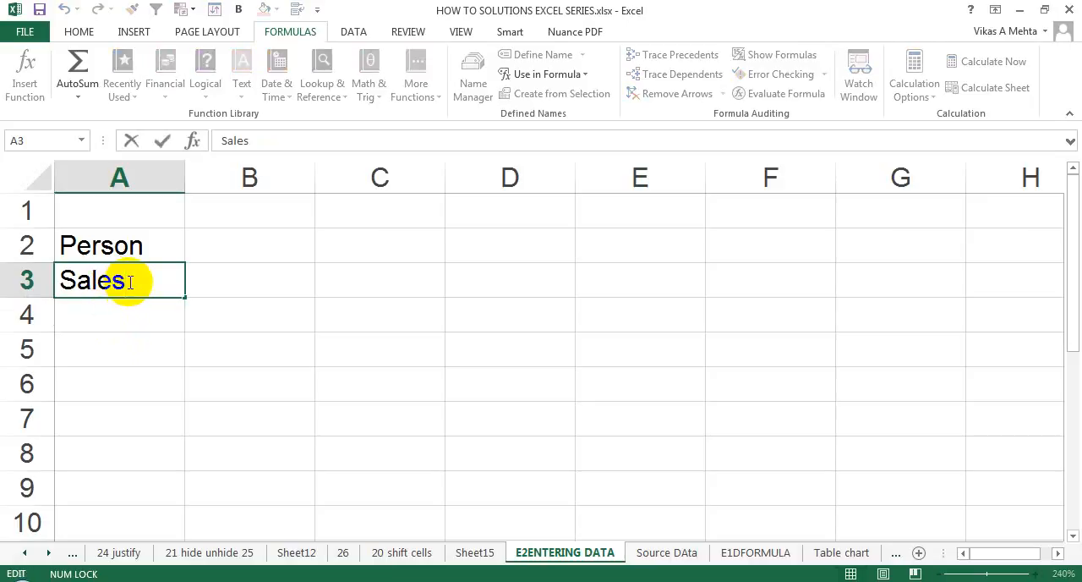
pyautogui.press('BackSpace')
pyautogui.press('BackSpace')
pyautogui.press('BackSpace')
pyautogui.press('BackSpace')
pyautogui.press('BackSpace')
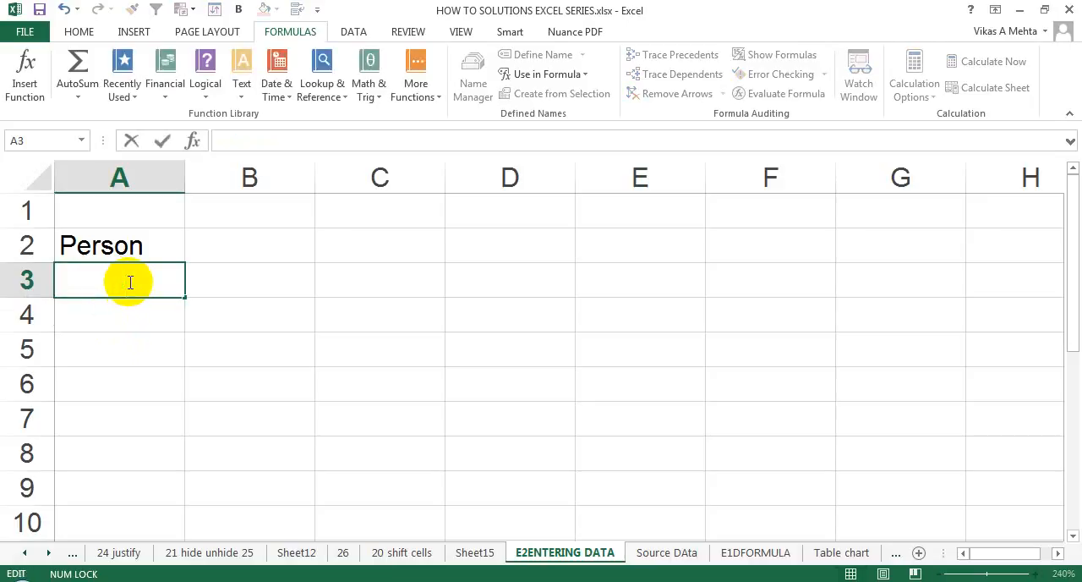
# Step: Enter "Person Profit" in the emptied cell A3
pyautogui.write('Sa')
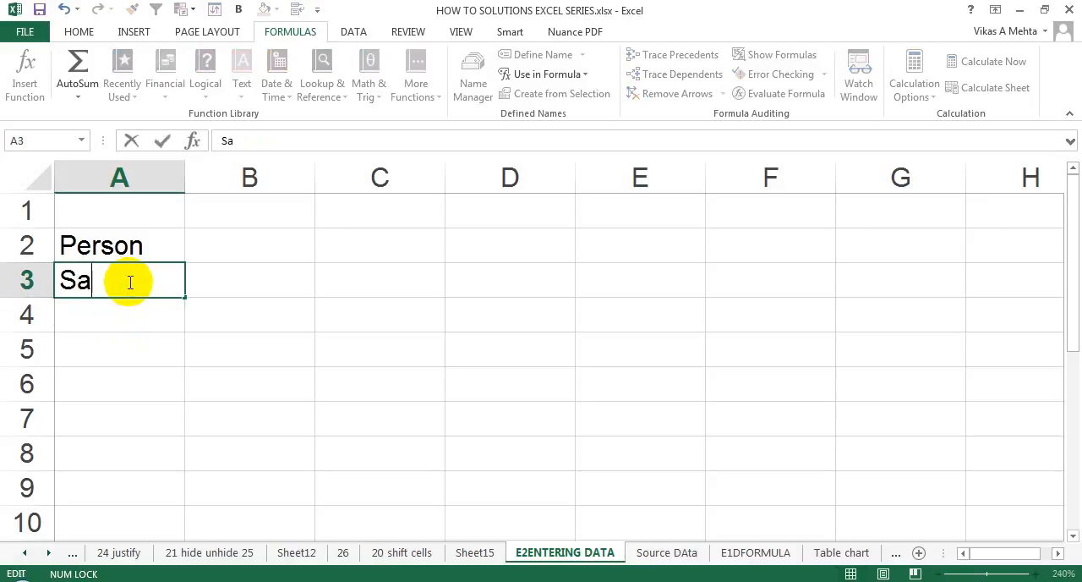
pyautogui.press('BackSpace')
pyautogui.press('BackSpace')
pyautogui.write('Person Sales')
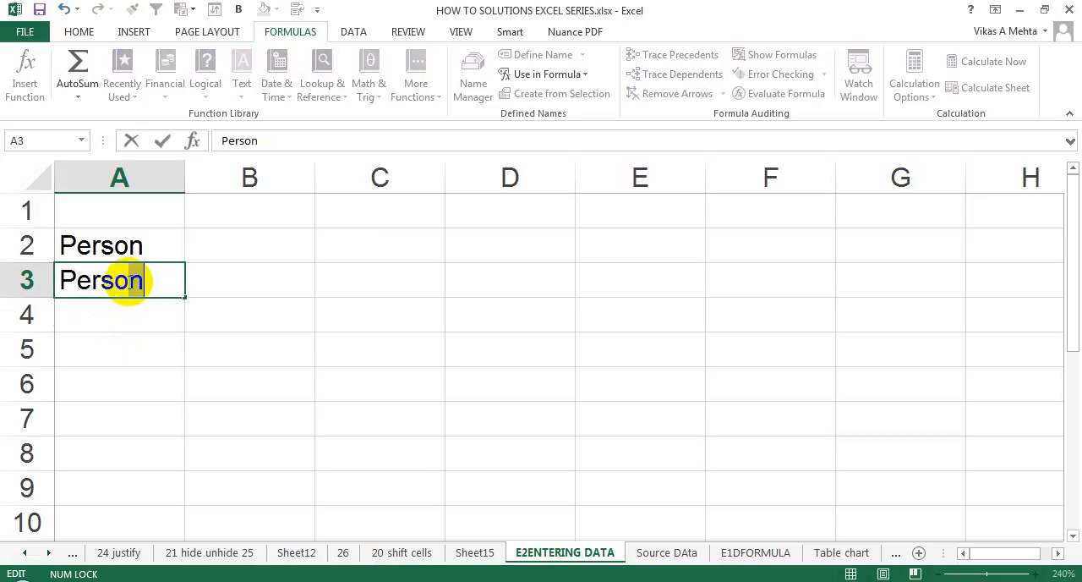
pyautogui.press('BackSpace')
pyautogui.press('BackSpace')
pyautogui.press('BackSpace')
pyautogui.press('BackSpace')
pyautogui.press('BackSpace')
pyautogui.write('Profit')
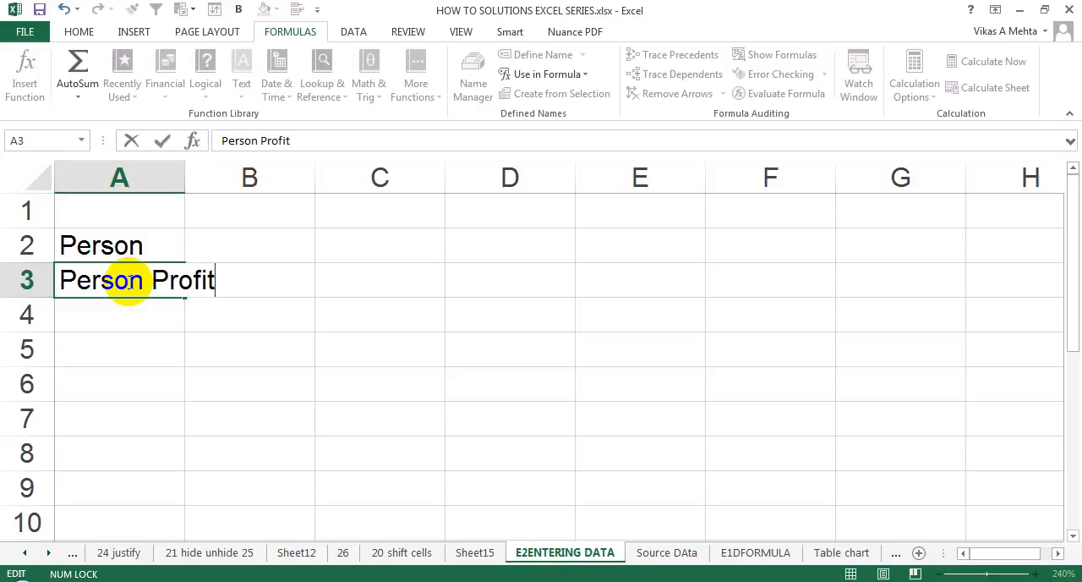
pyautogui.press('Return')
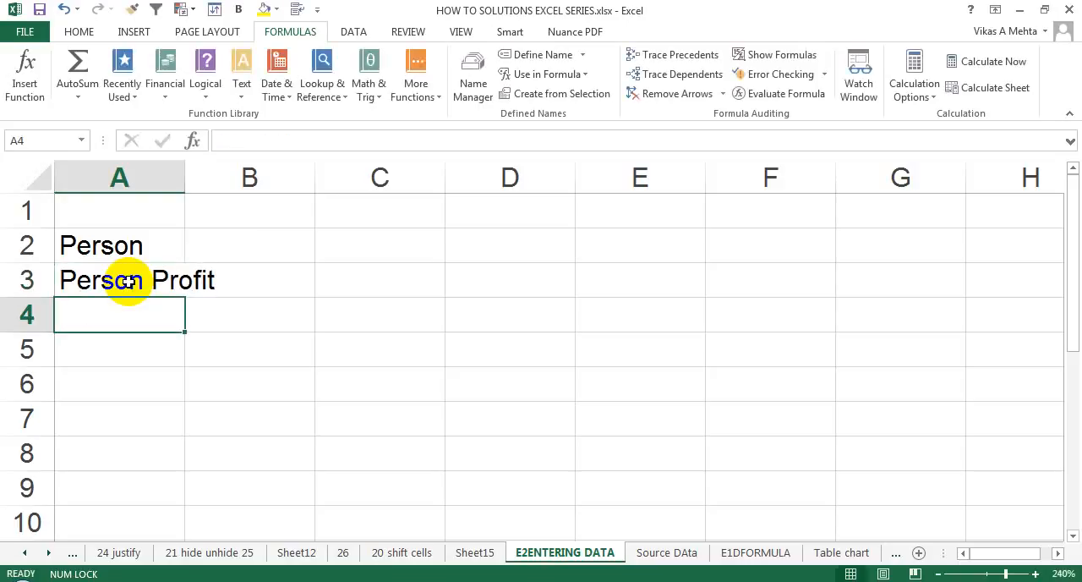
# Step: Overwrite the whole entry in cell A3 with "Sales Profit" and move the selection to cell A2
pyautogui.click(127, 281)
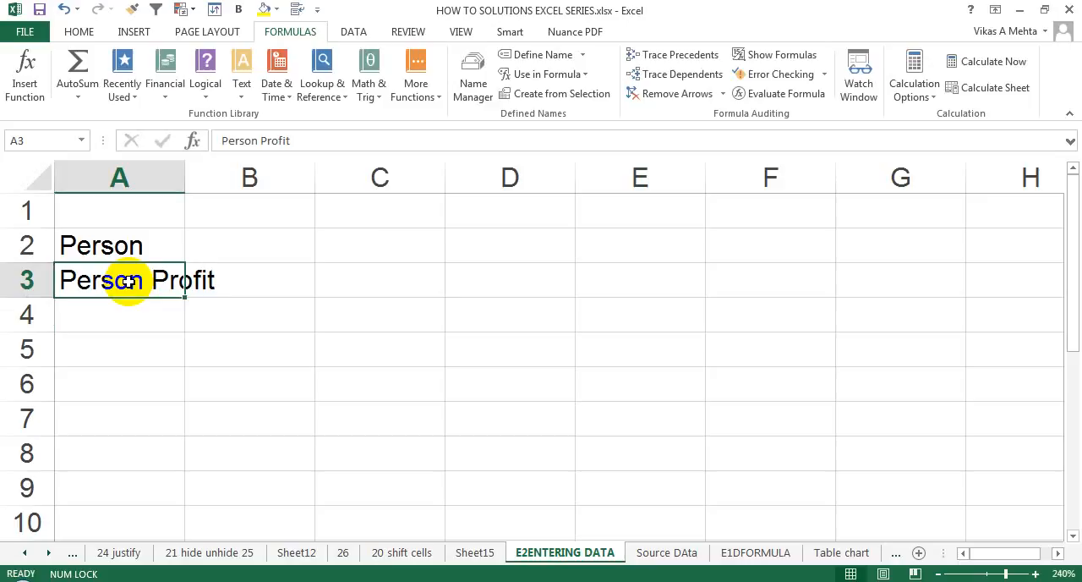
pyautogui.write('Sales')
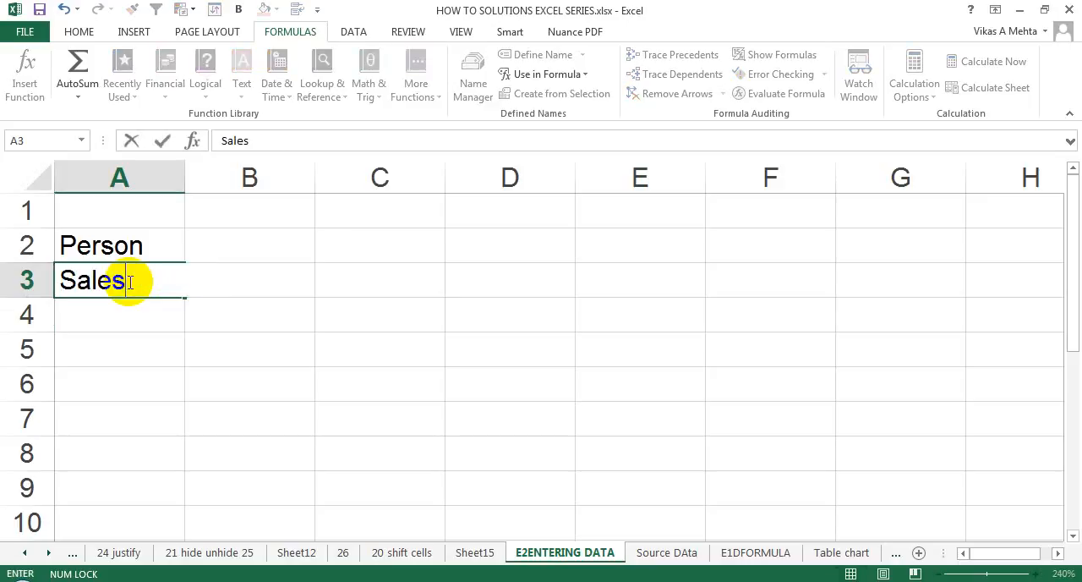
pyautogui.write(' Profit')
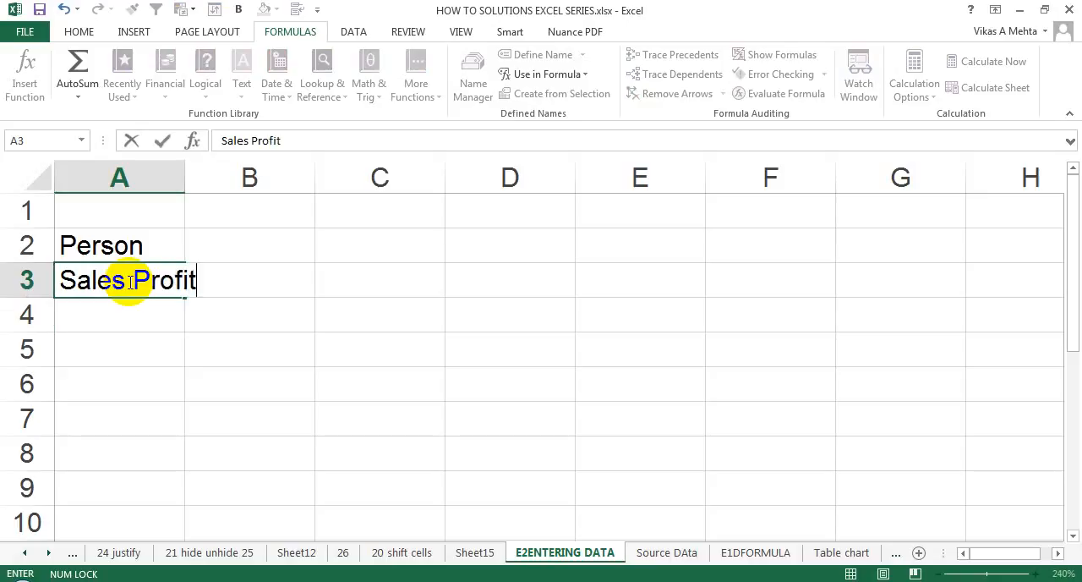
pyautogui.press('Return')
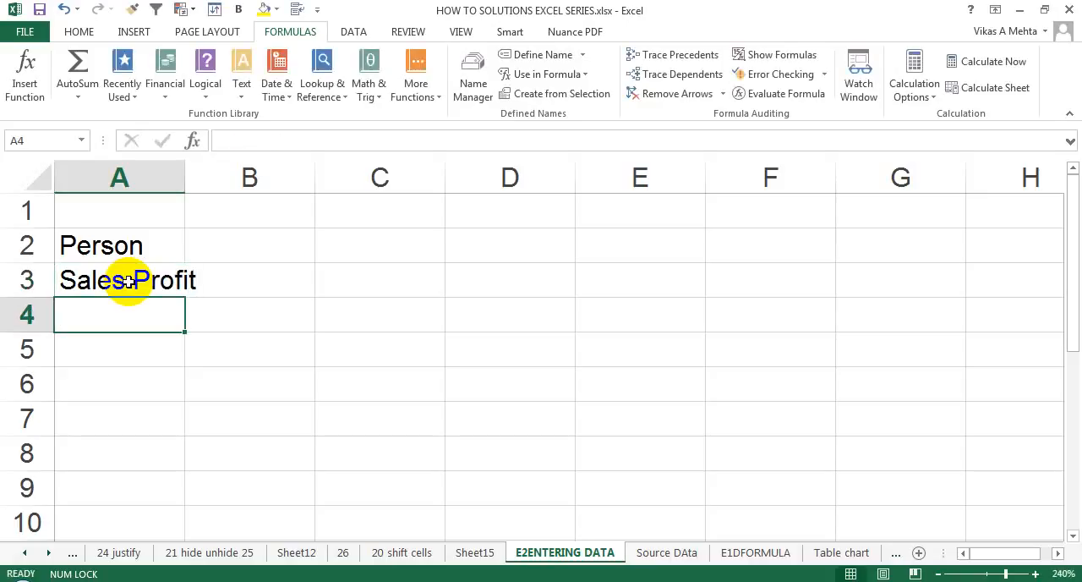
pyautogui.click(127, 281)
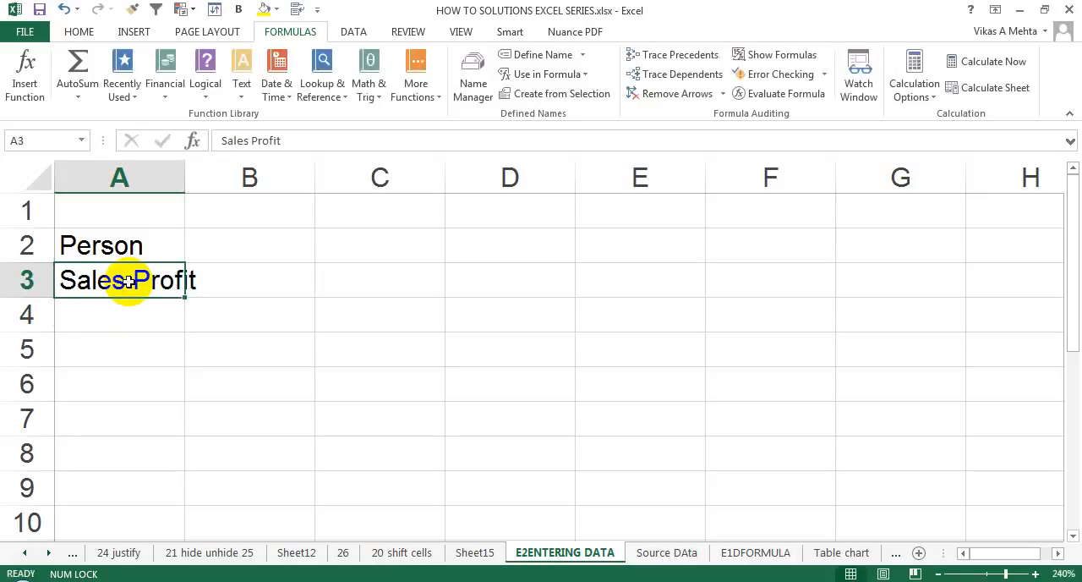
pyautogui.press('Up')
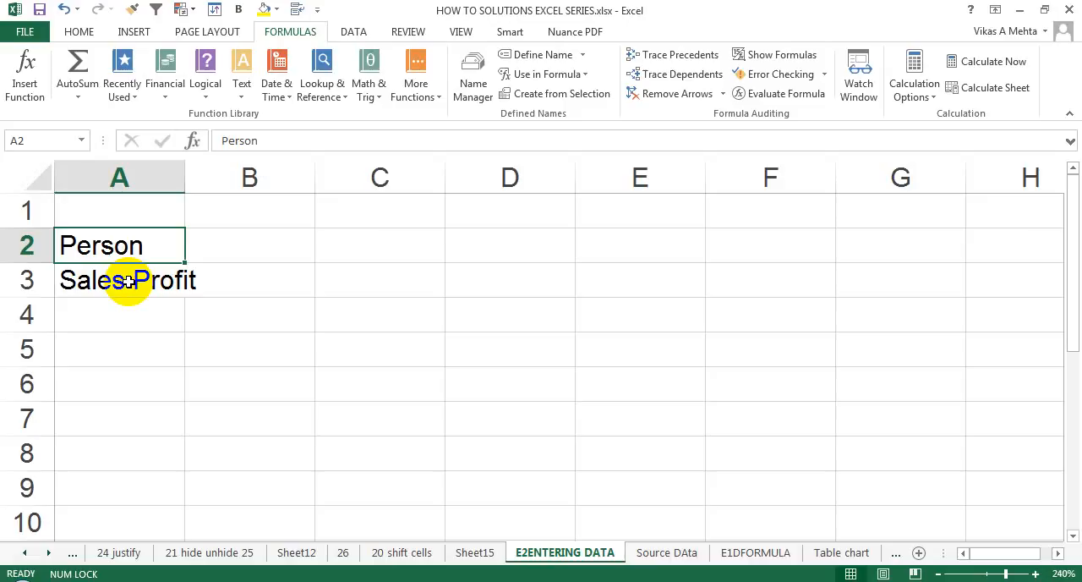
# Step: Enter a person's first name in cell B2 beside the "Person" label, replacing the trial text "p1"
pyautogui.press('Right')
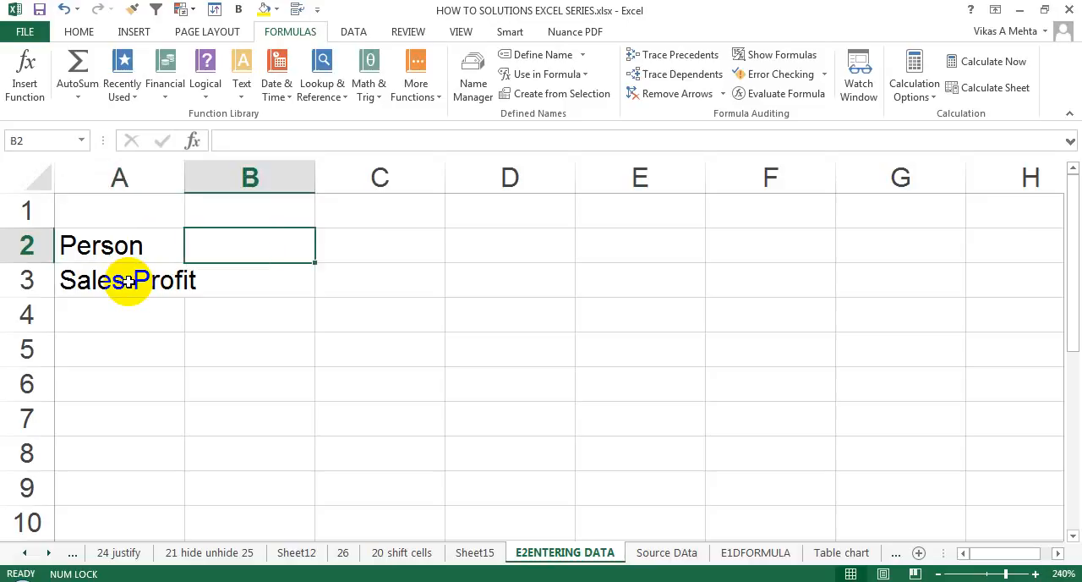
pyautogui.write('p1')
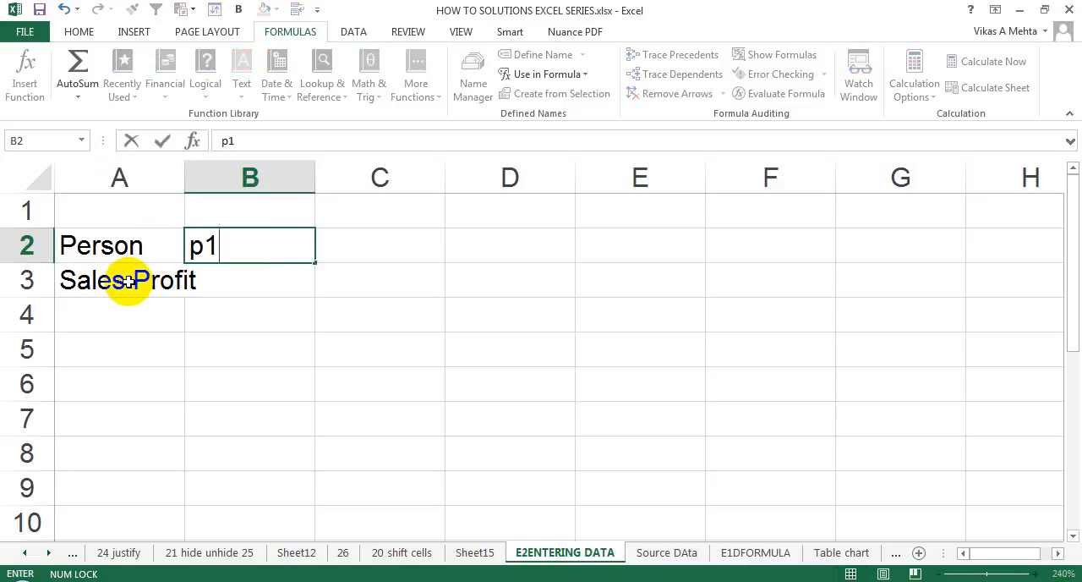
pyautogui.press('BackSpace')
pyautogui.press('BackSpace')
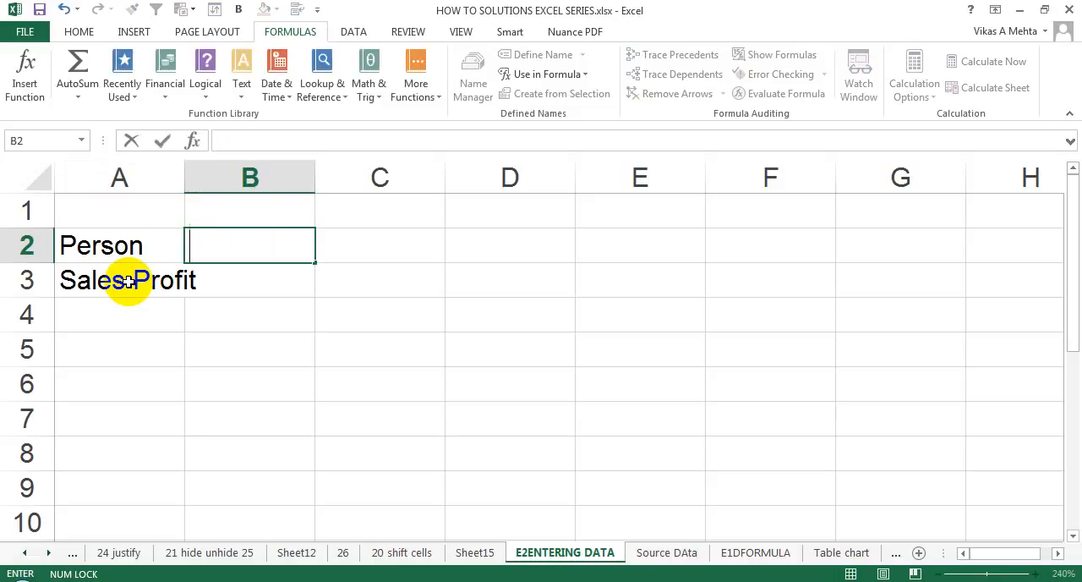
pyautogui.write('john')
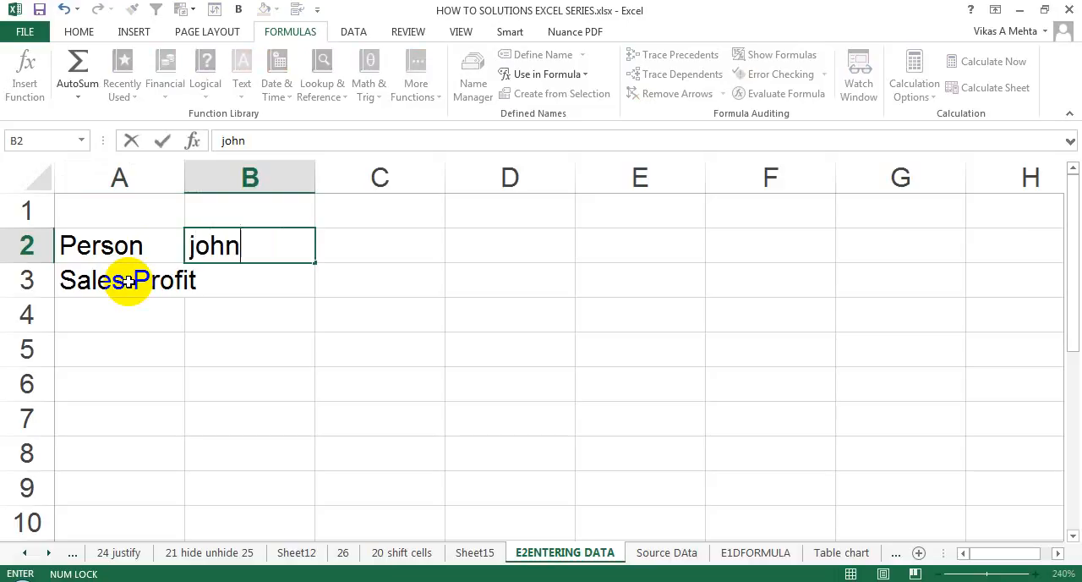
pyautogui.click(126, 280)
pyautogui.press('Up')
pyautogui.press('Right')
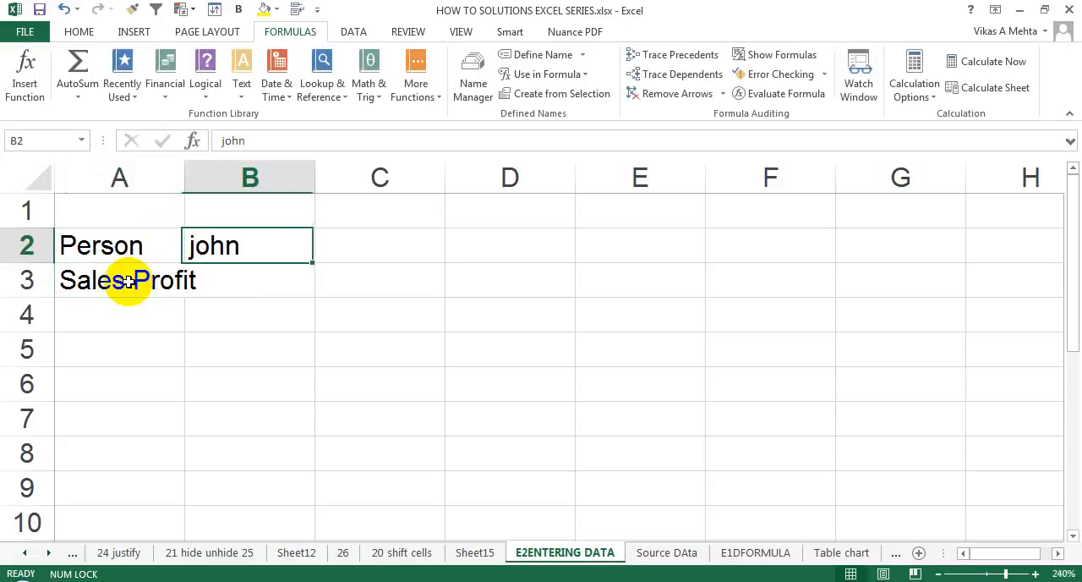
# Step: Widen column A so that the "Sales Profit" label fits within its cell
pyautogui.press('Right')
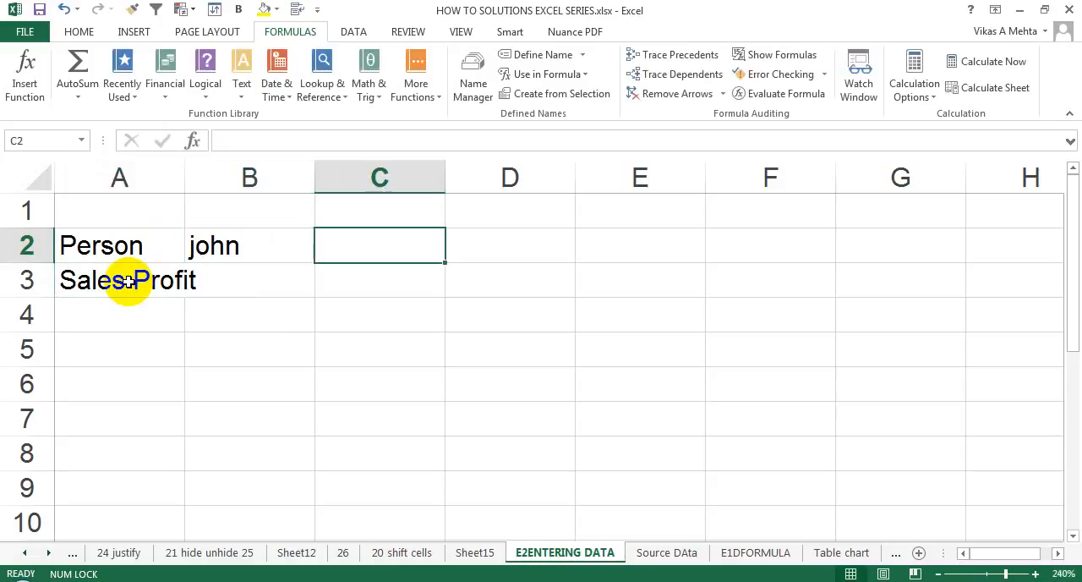
pyautogui.press('Left')
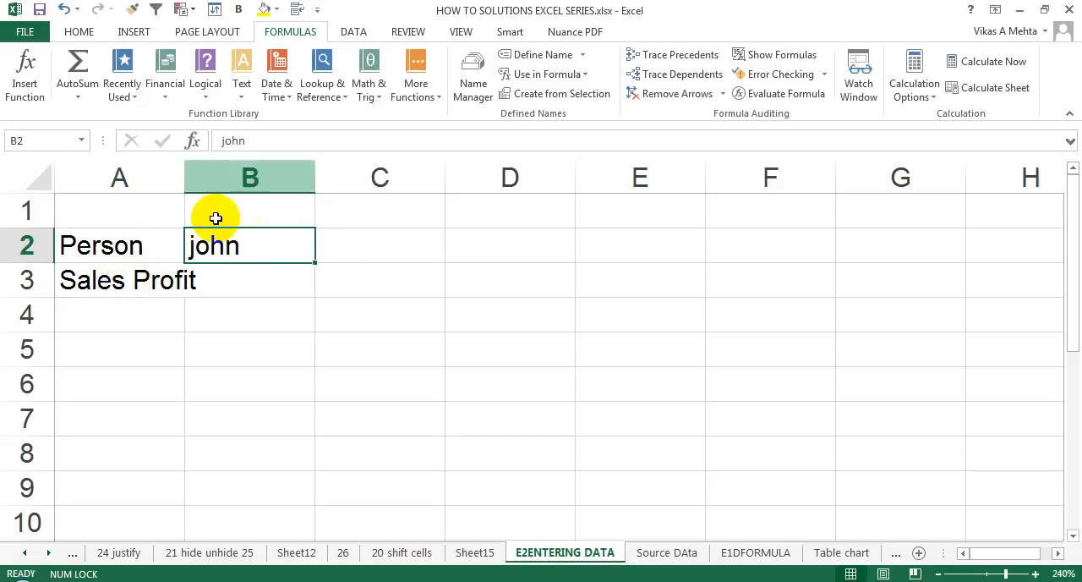
pyautogui.moveTo(184, 178); pyautogui.dragTo(213, 178)
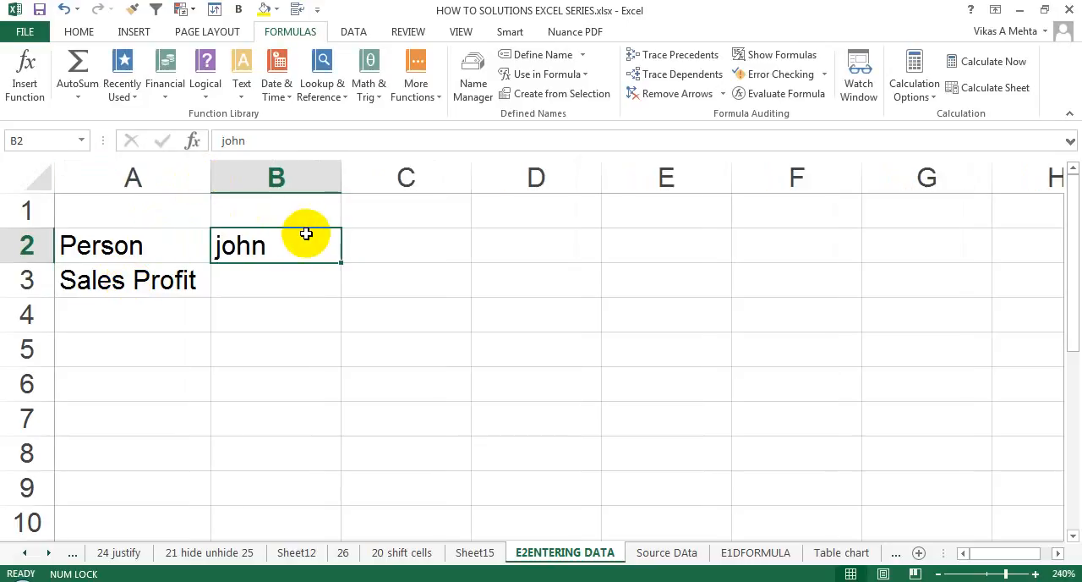
pyautogui.click(81, 31)
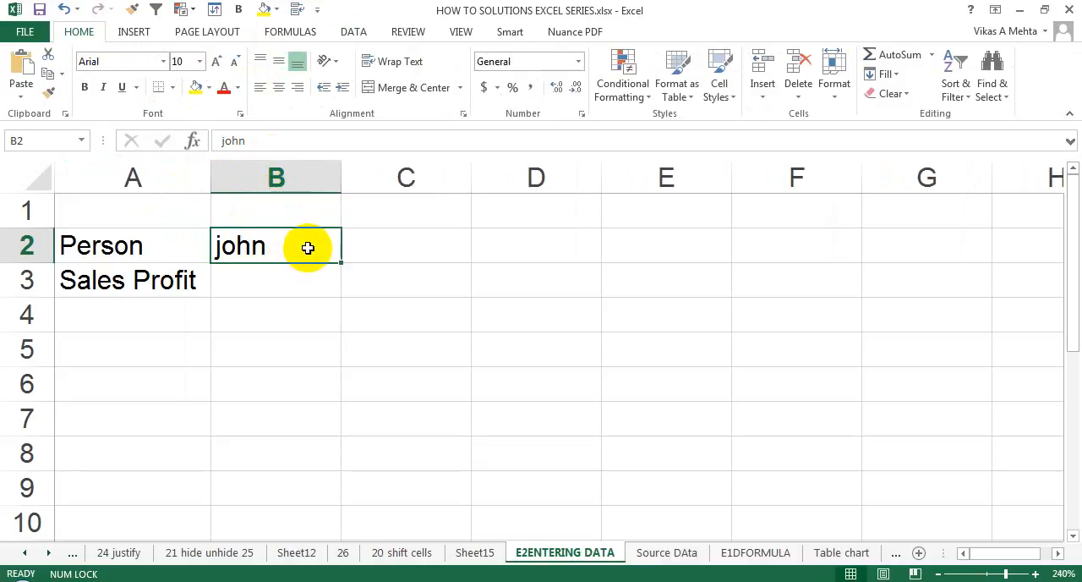
# Step: Fill cells C2, D2 and E2 with the names of three more people, continuing the "Person" row
pyautogui.click(360, 245)
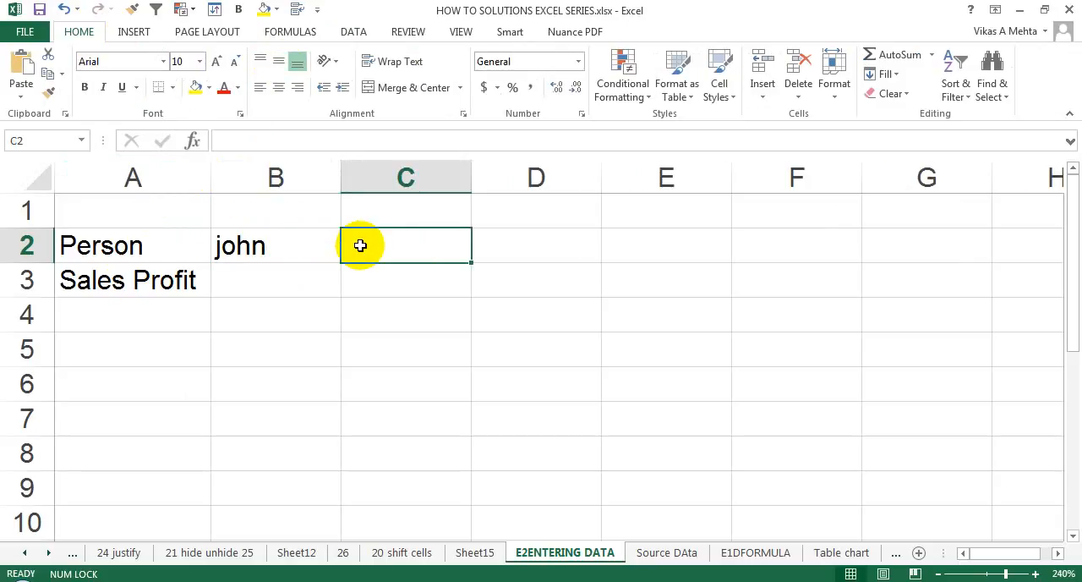
pyautogui.write('walker')
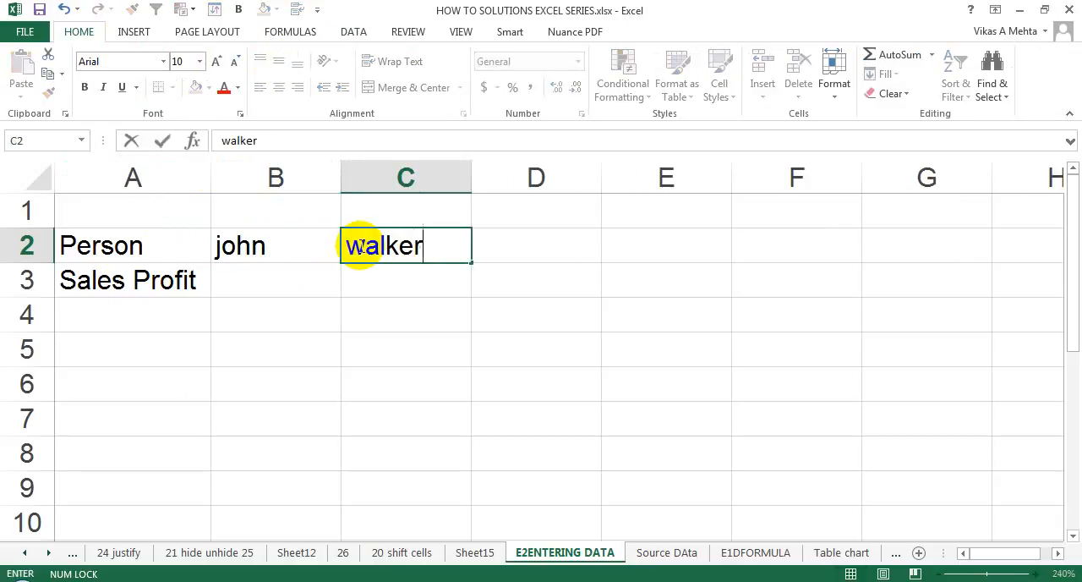
pyautogui.press('Tab')
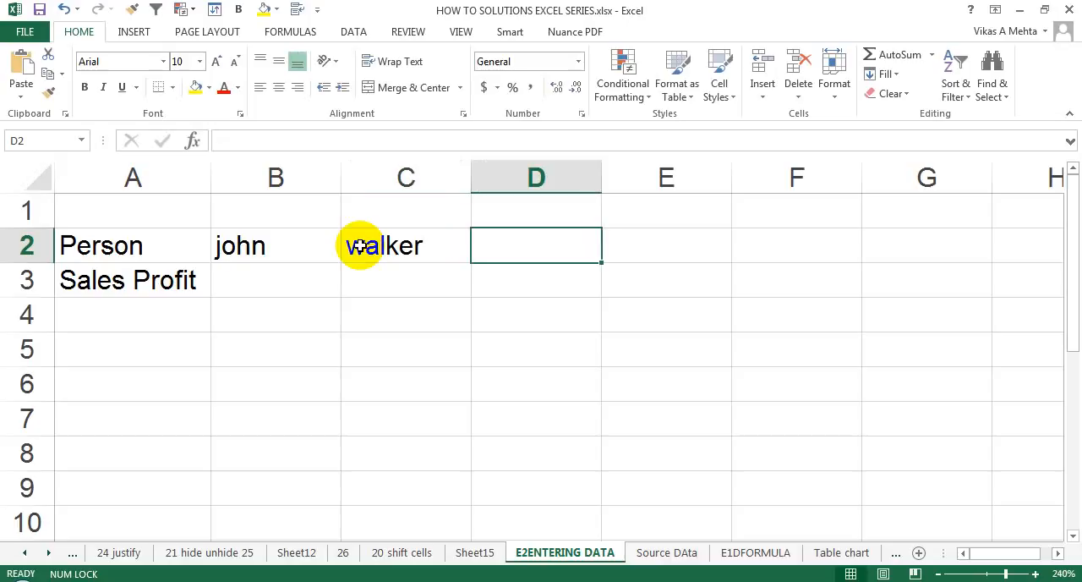
pyautogui.write('amy')
pyautogui.press('Tab')
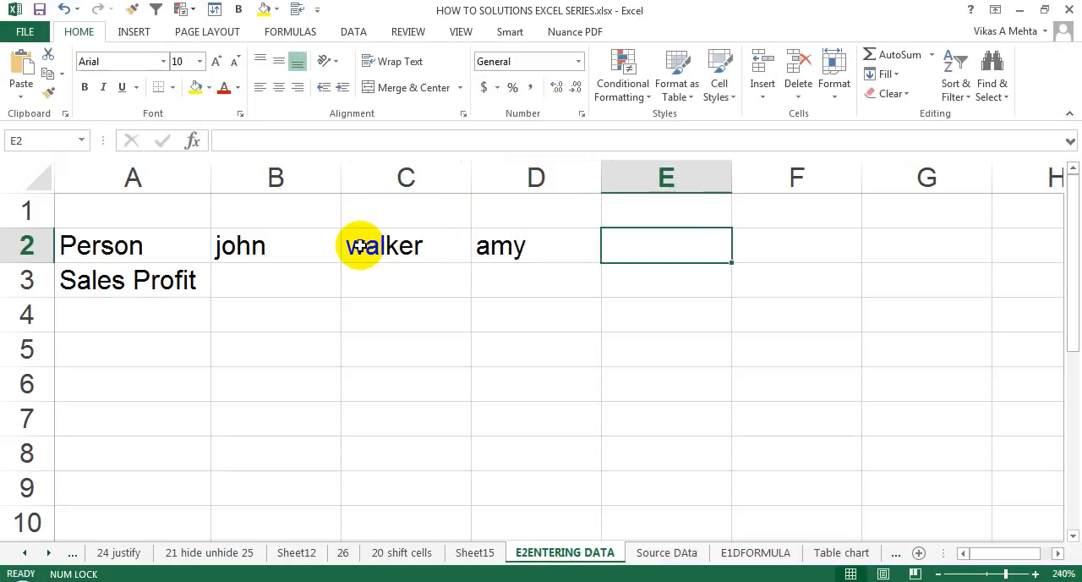
pyautogui.write('sachin')
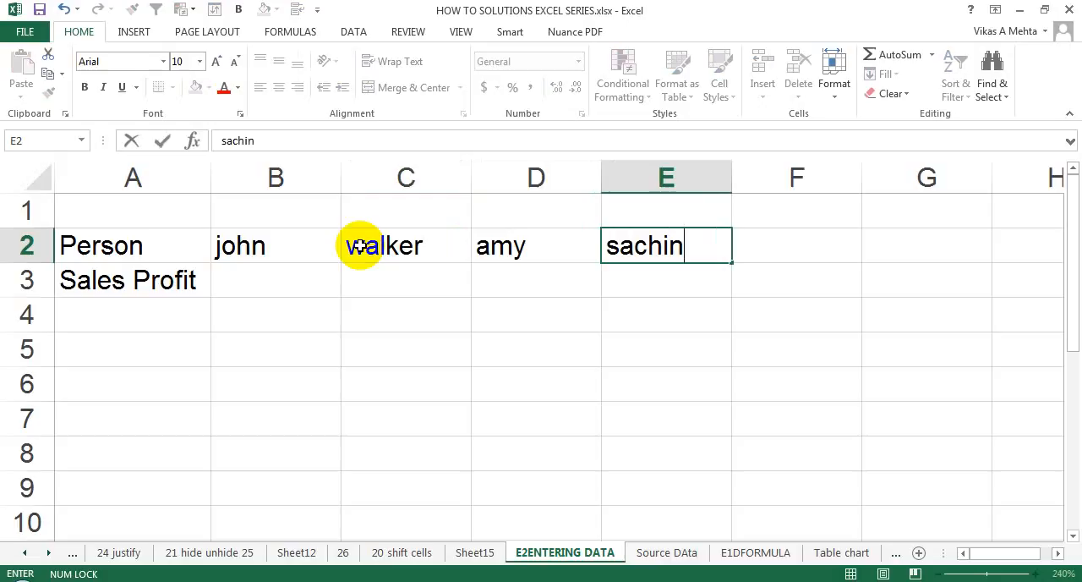
pyautogui.press('Return')
# Step: Enter 890 in cell B3 as the first person's sales profit and select that cell again
pyautogui.press('Left')
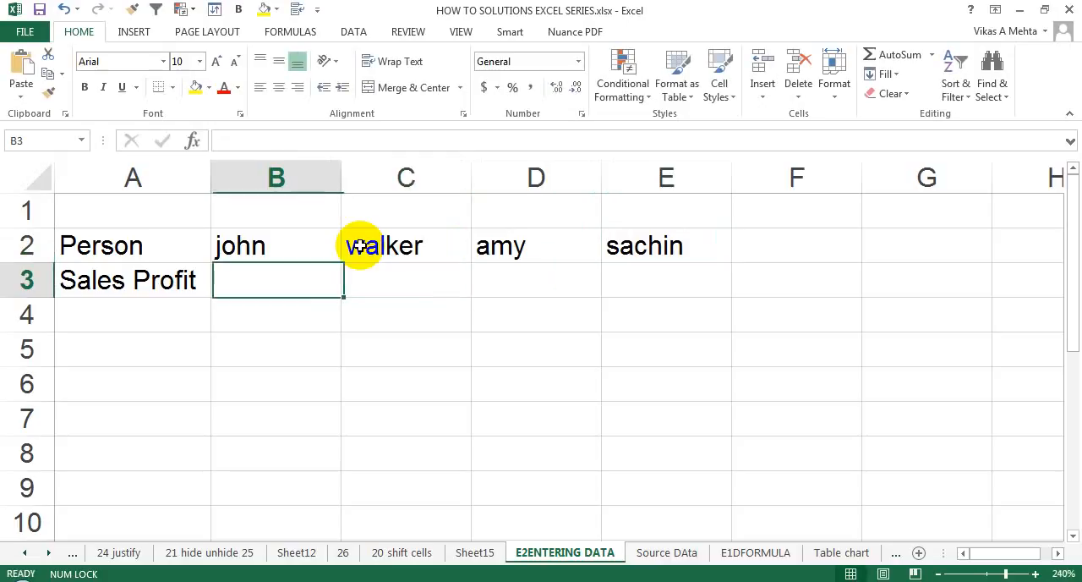
pyautogui.press('Right')
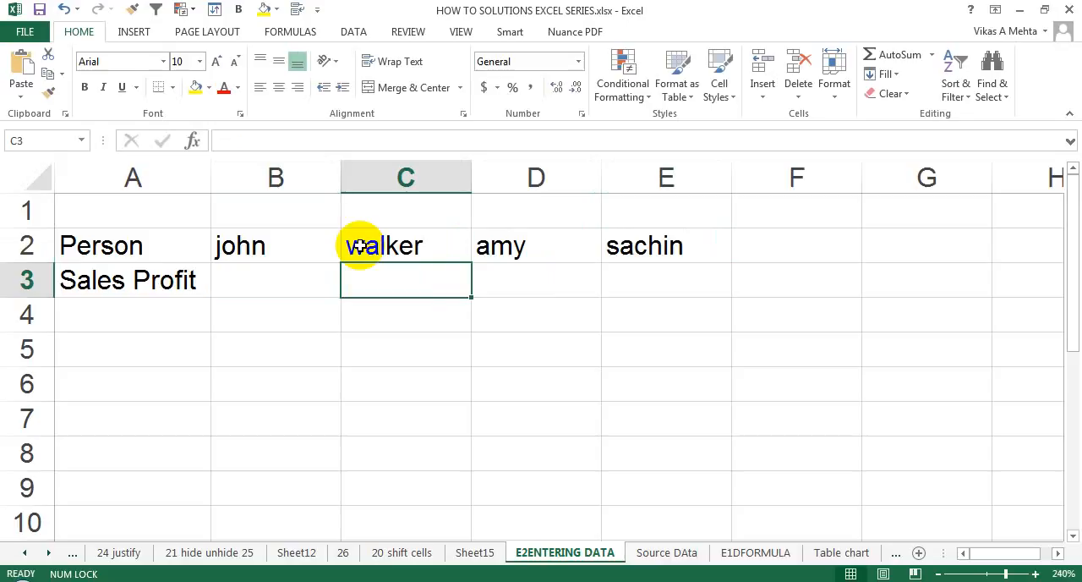
pyautogui.press('Up')
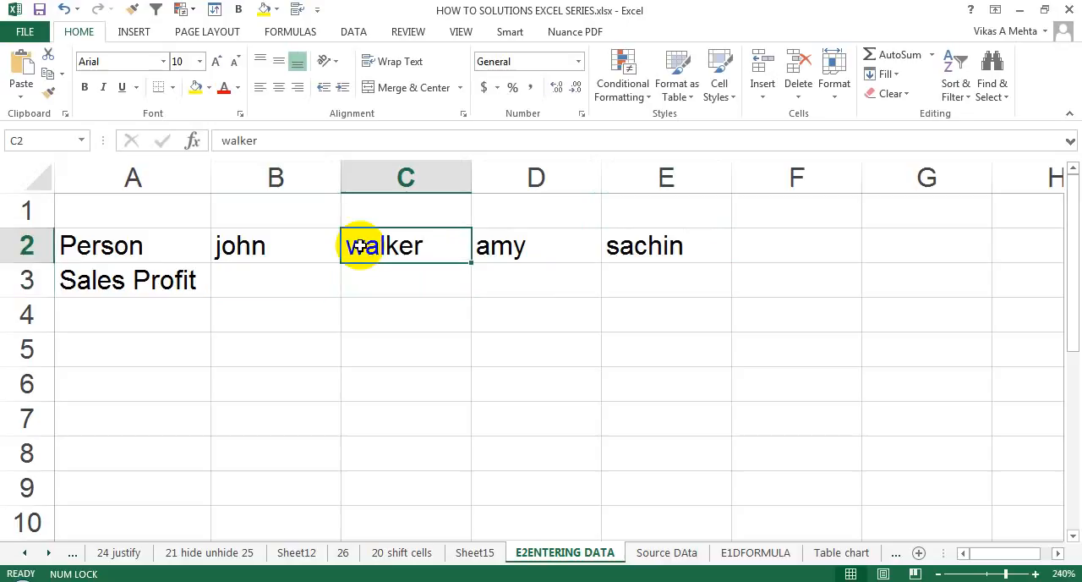
pyautogui.press('Left')
pyautogui.press('Right')
pyautogui.press('Down')
pyautogui.press('Left')
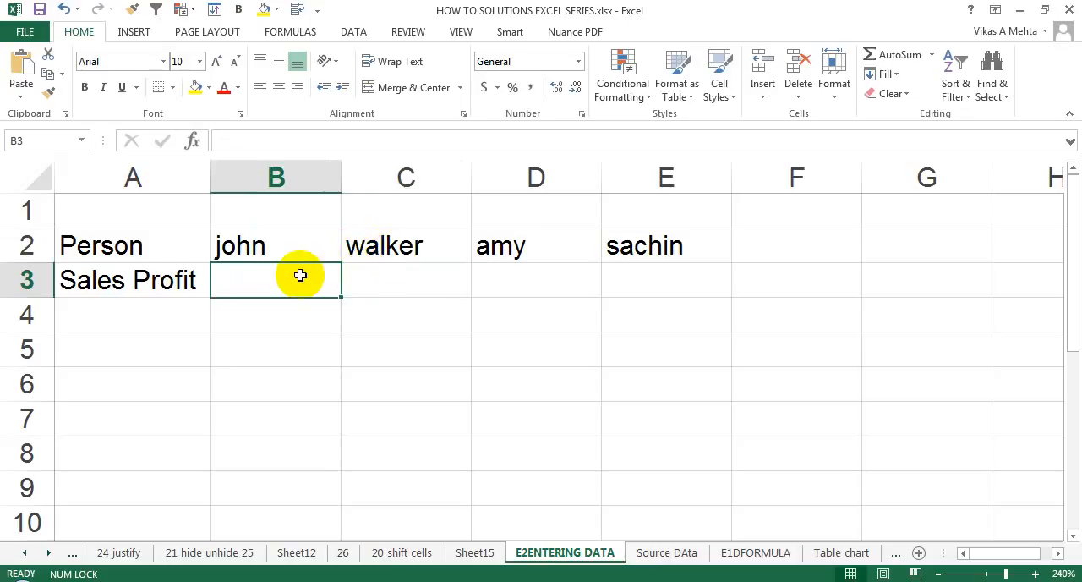
pyautogui.write('890')
pyautogui.press('Return')
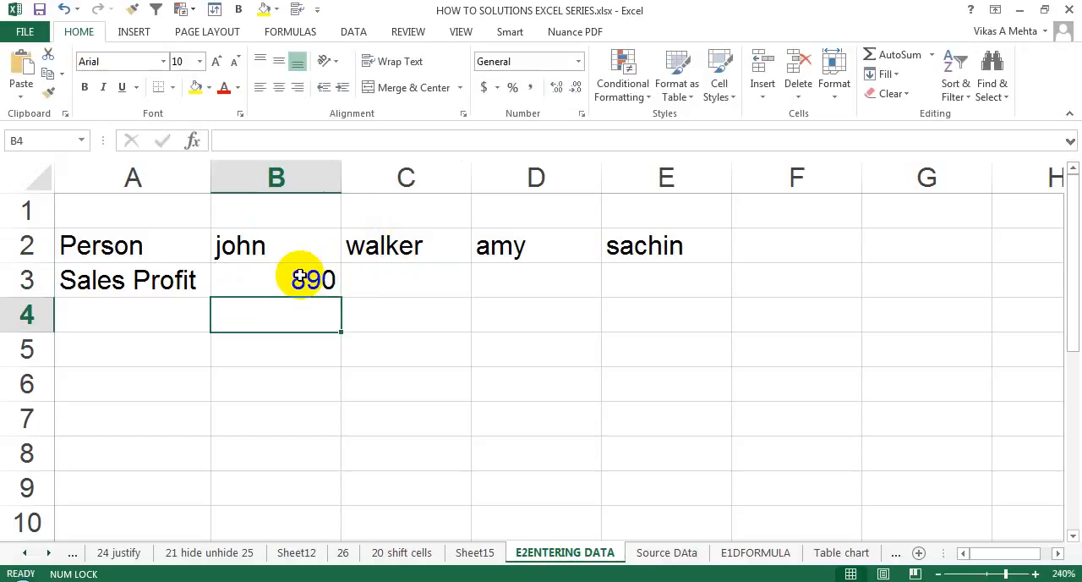
pyautogui.click(300, 280)
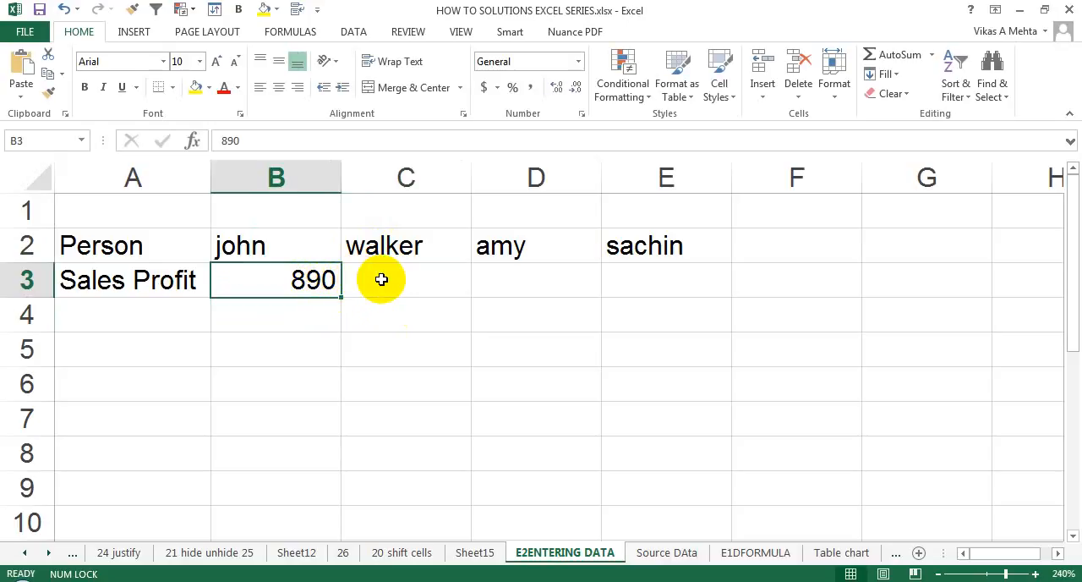
# Step: Enter the mixed number-and-letter text "12hu" in cell C3
pyautogui.click(410, 279)
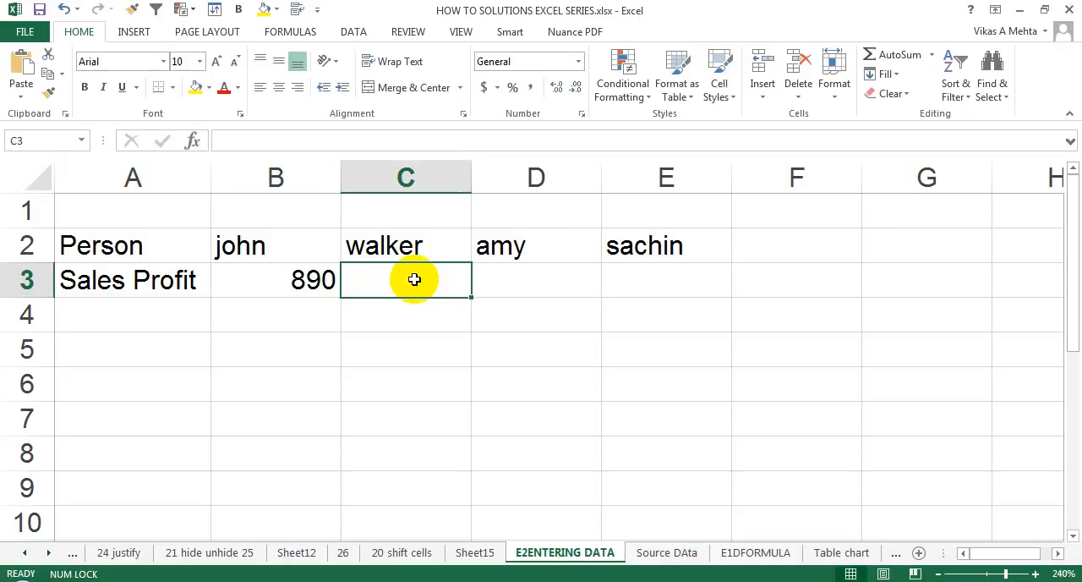
pyautogui.write('1')
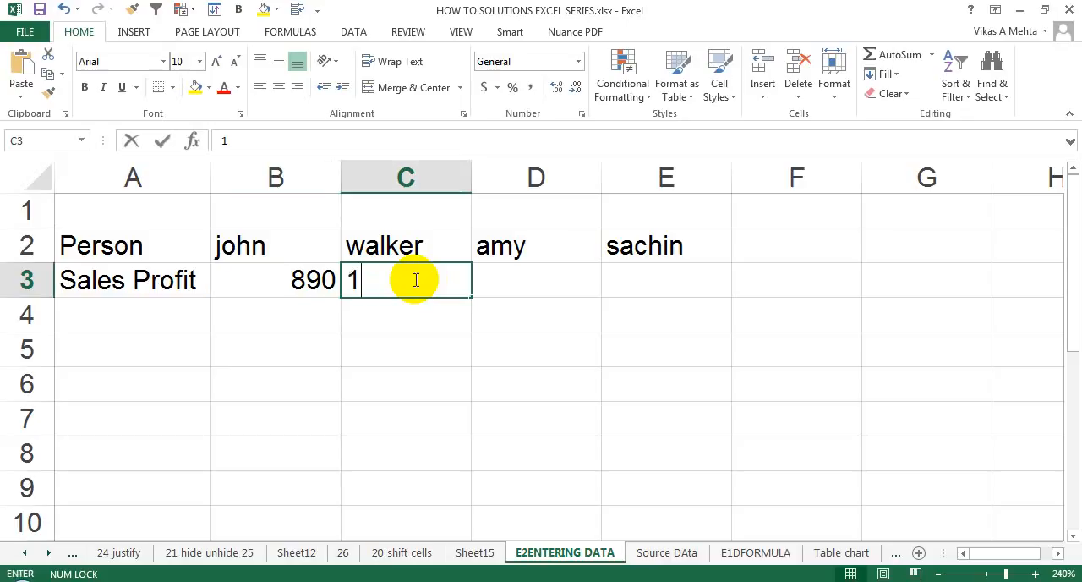
pyautogui.write('2hu')
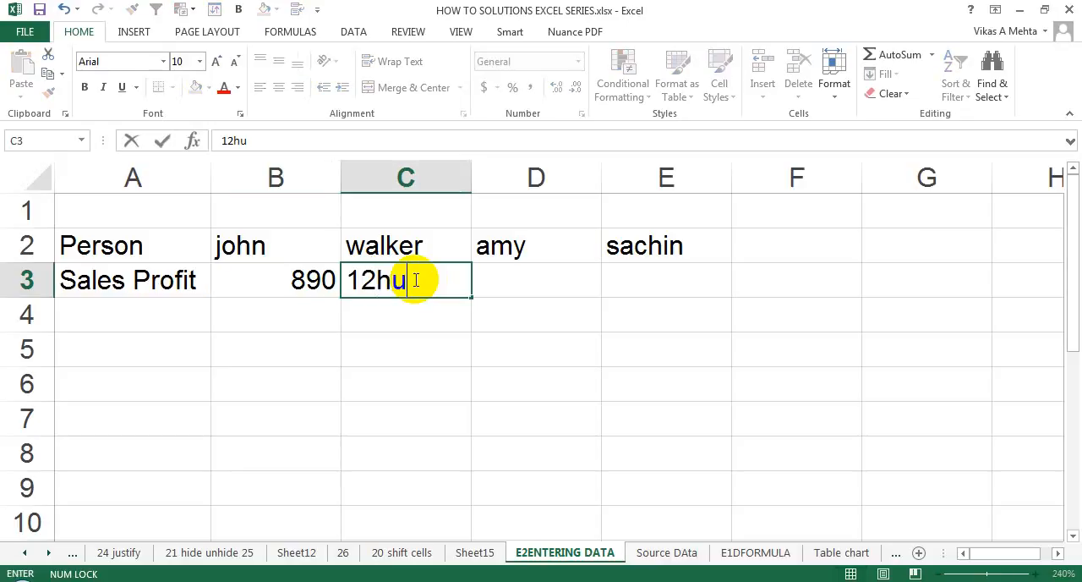
pyautogui.press('Return')
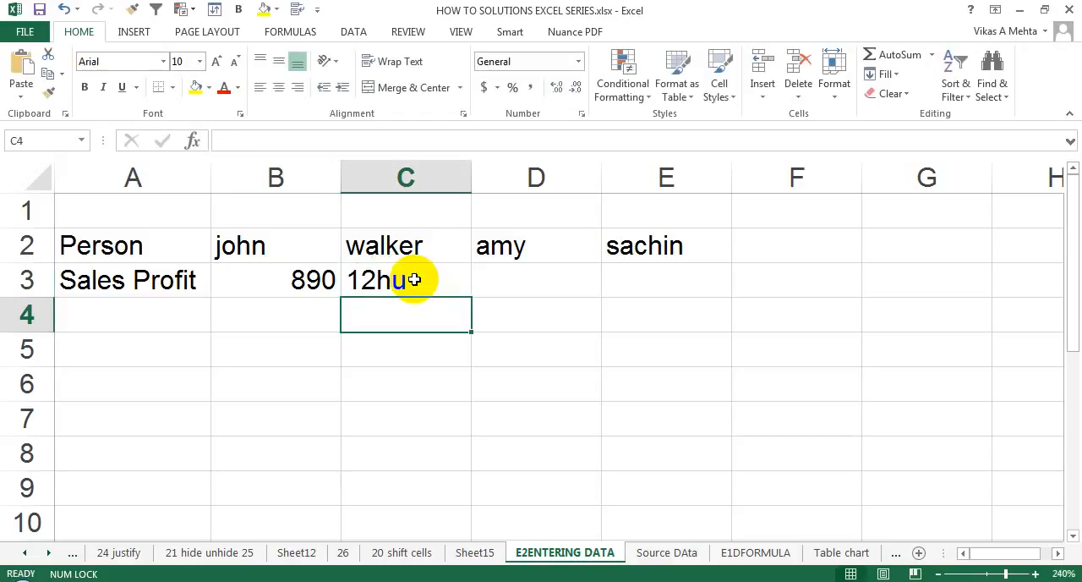
# Step: Overwrite the entry in cell C3 with "12O", using the capital letter O instead of a zero
pyautogui.click(414, 279)
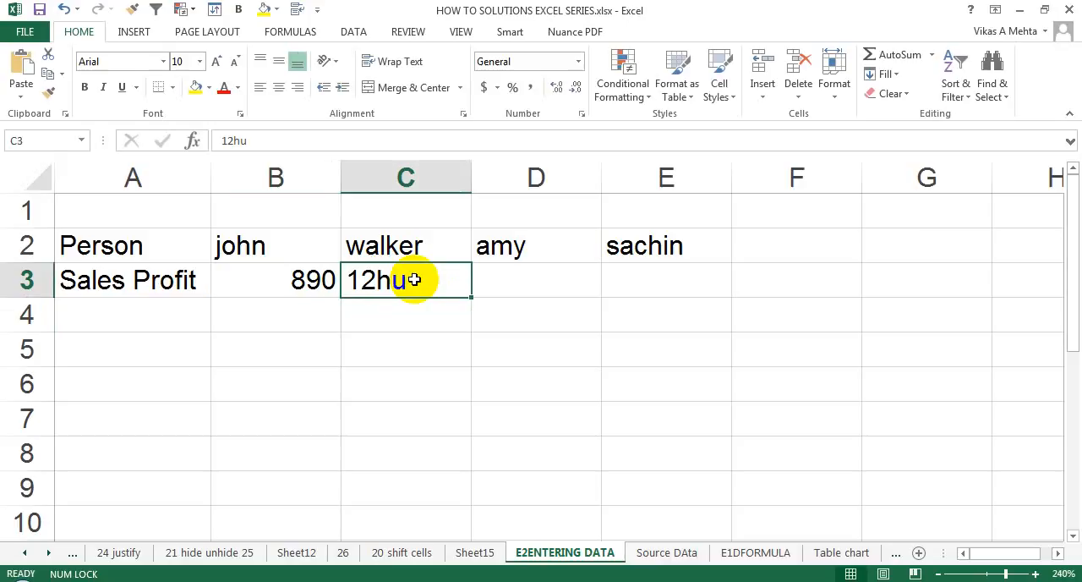
pyautogui.write('12O')
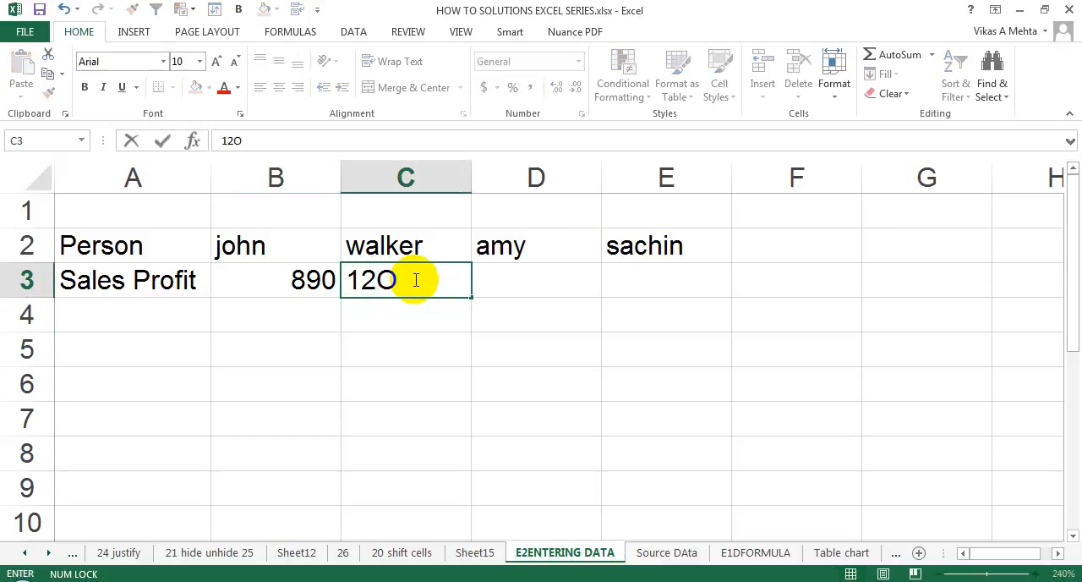
pyautogui.press('Tab')
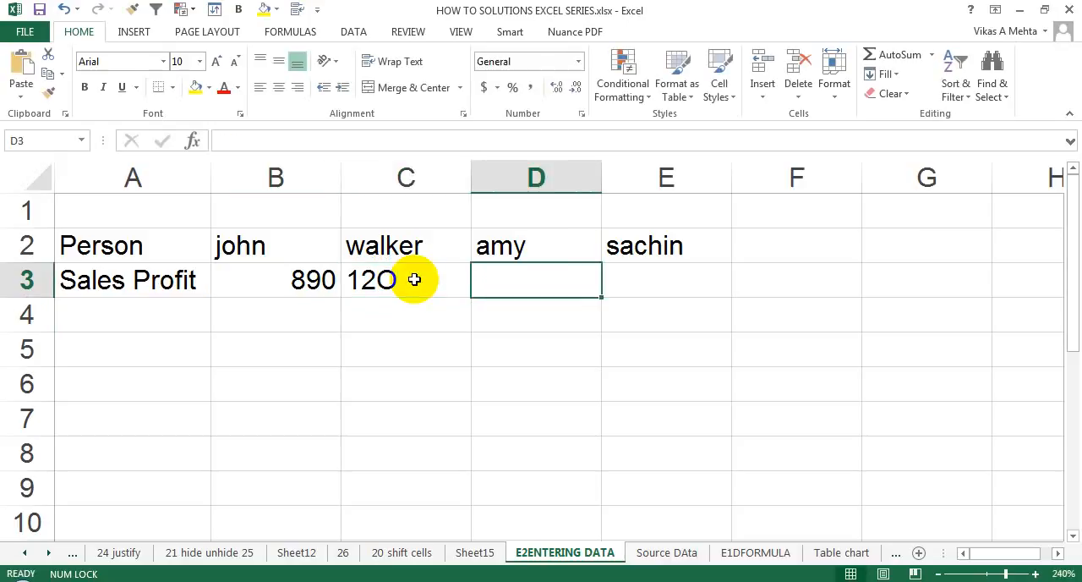
# Step: Enter the number 120, with a real zero, in cell D3 for comparison with cell C3
pyautogui.click(415, 279)
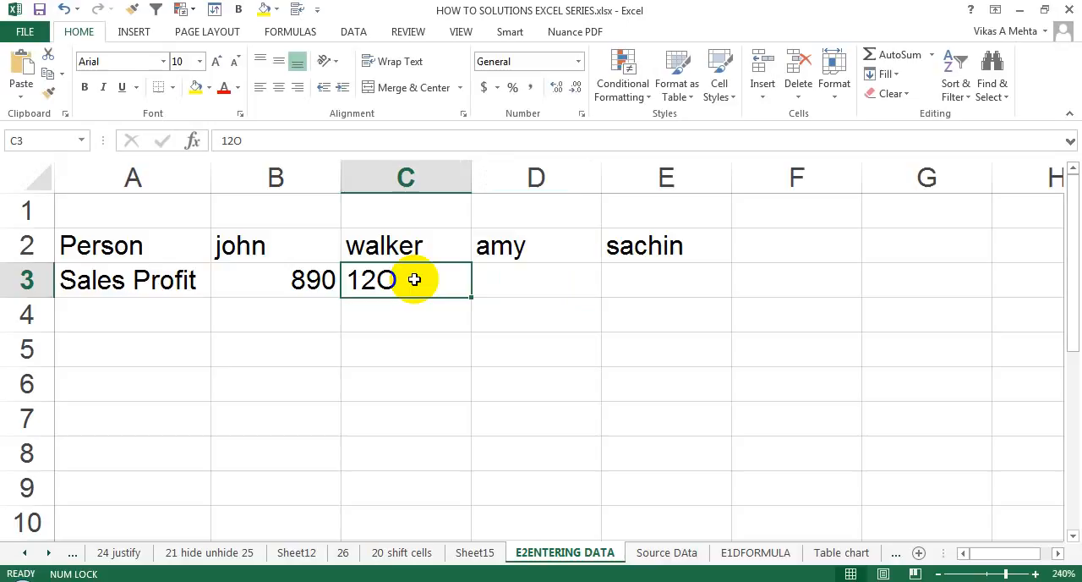
pyautogui.press('Tab')
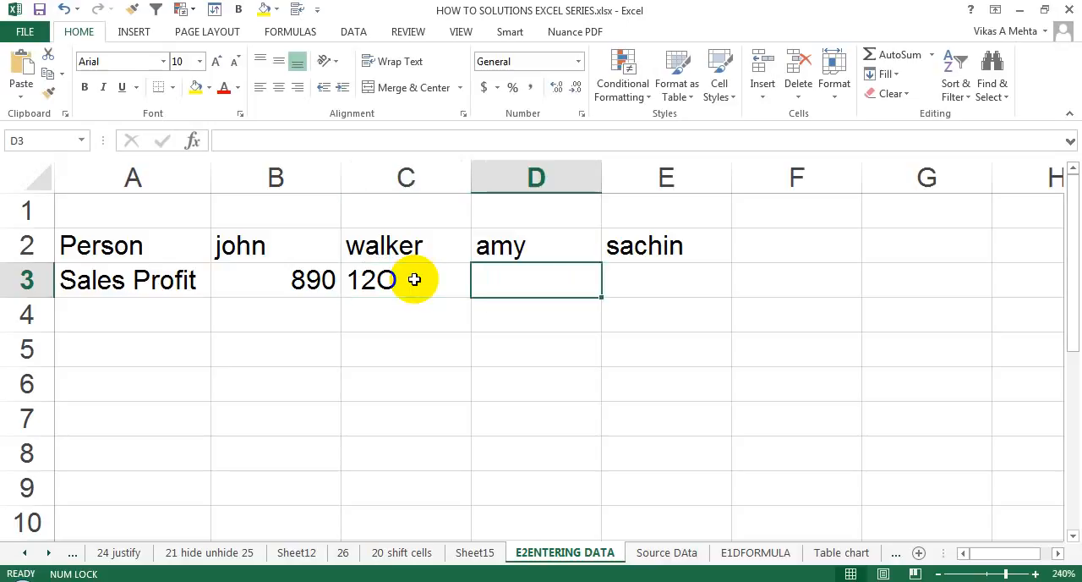
pyautogui.write('120')
pyautogui.press('Tab')
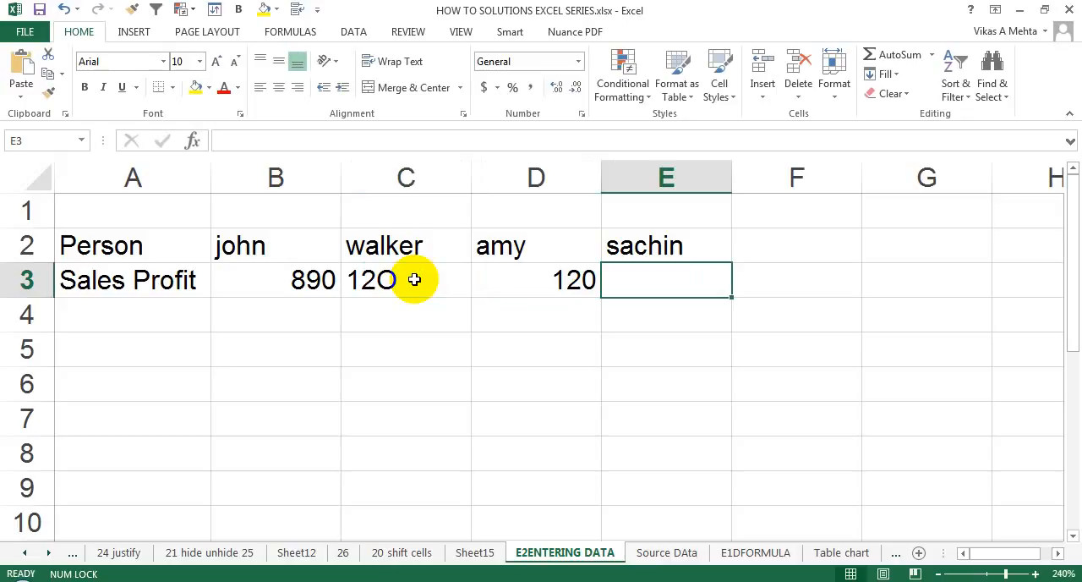
# Step: Select the empty range A4:E5 directly below the sales profit row
pyautogui.click(258, 324)
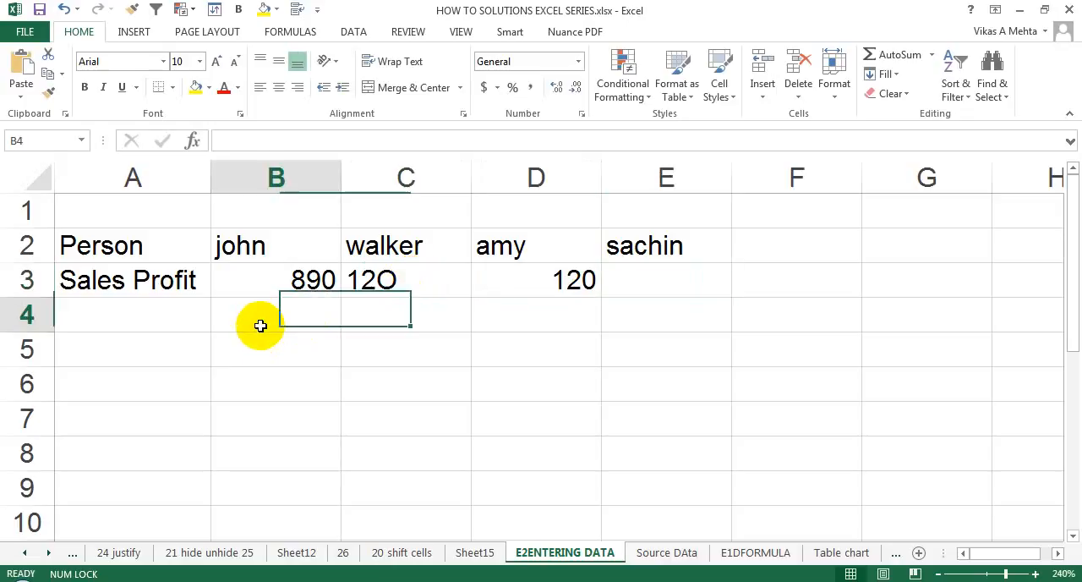
pyautogui.click(172, 314)
pyautogui.moveTo(172, 314); pyautogui.dragTo(645, 341)
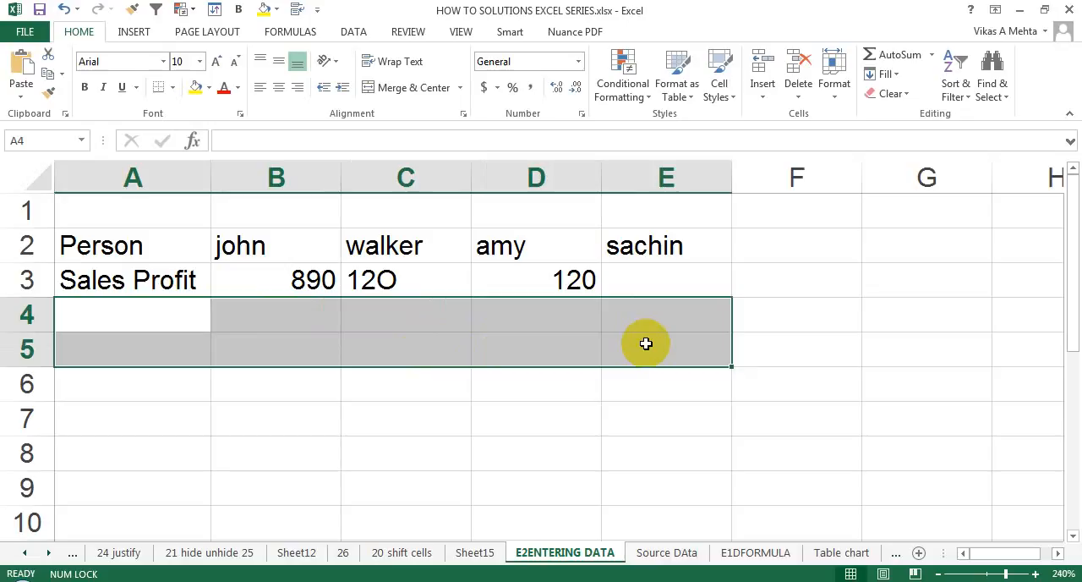